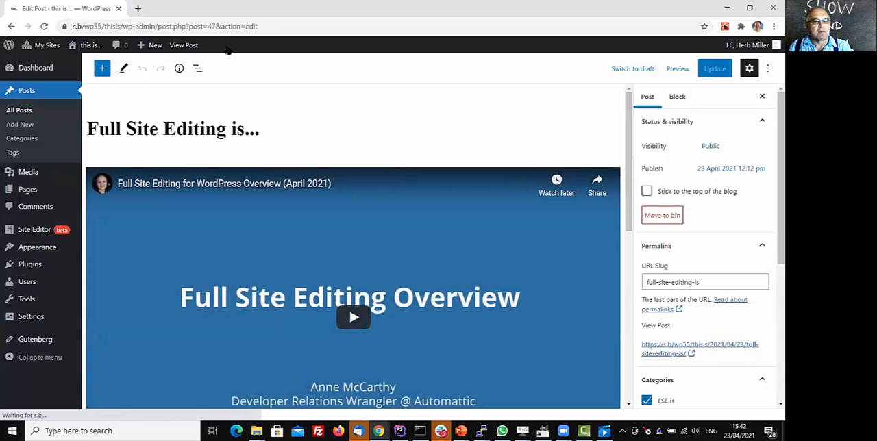
Visit the site's front page and look through the published post as displayed there.
mouse_move(93, 47)
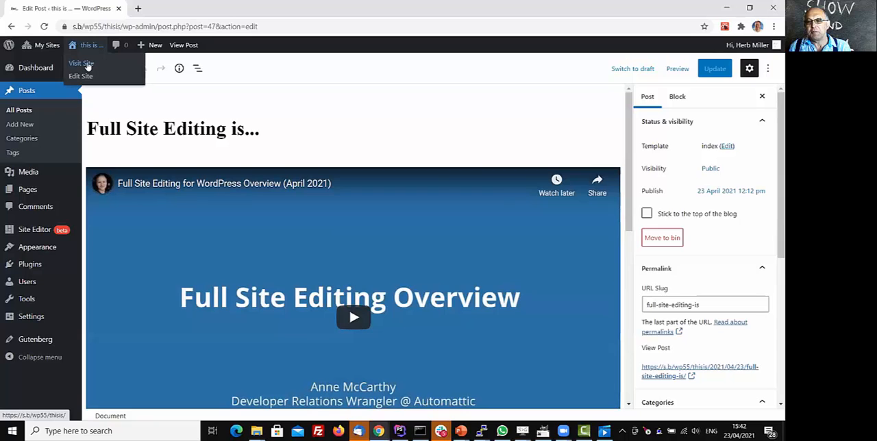
left_click(88, 64)
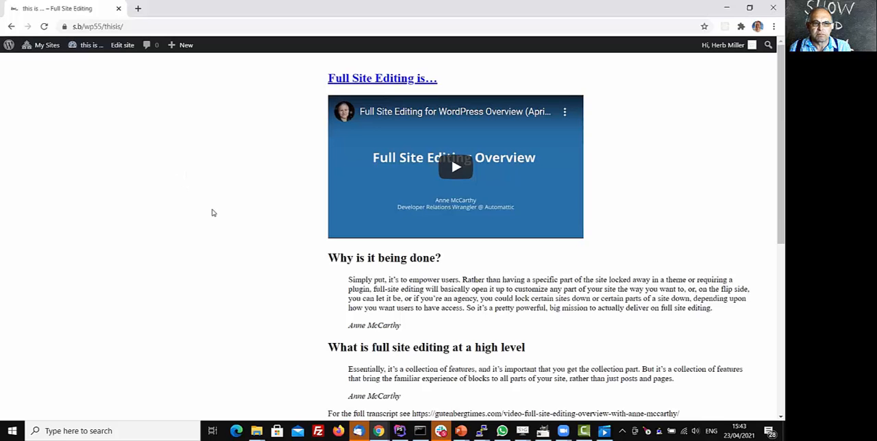
scroll(217, 205, "down", 4)
scroll(219, 205, "up", 4)
scroll(220, 204, "down", 3)
scroll(220, 203, "up", 3)
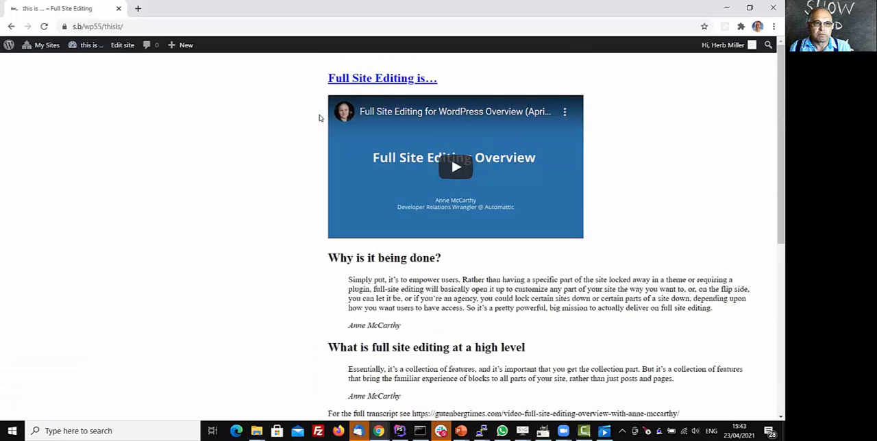
Open the "Full Site Editing is…" post for editing and review its settings from permalink through categories, tags and excerpt.
left_click(361, 80)
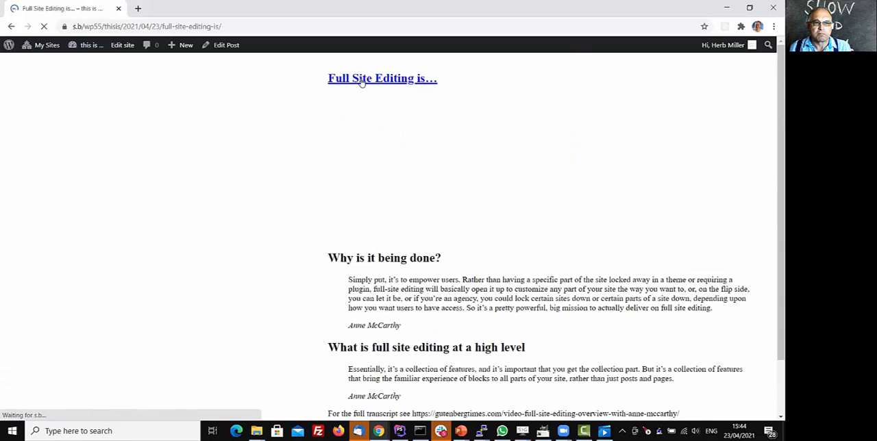
left_click(223, 45)
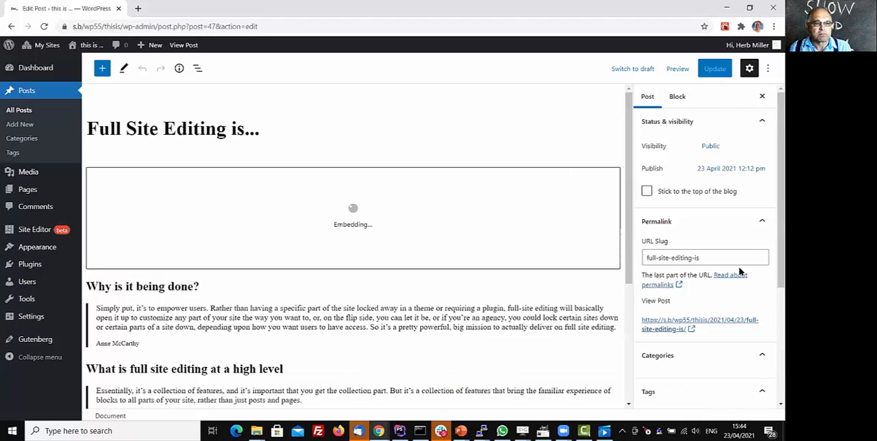
scroll(657, 275, "down", 3)
scroll(673, 272, "down", 1)
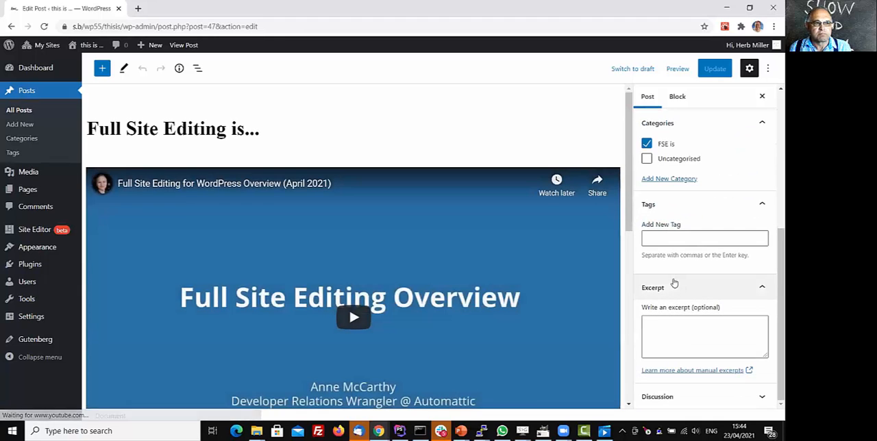
scroll(678, 284, "up", 3)
scroll(676, 271, "down", 3)
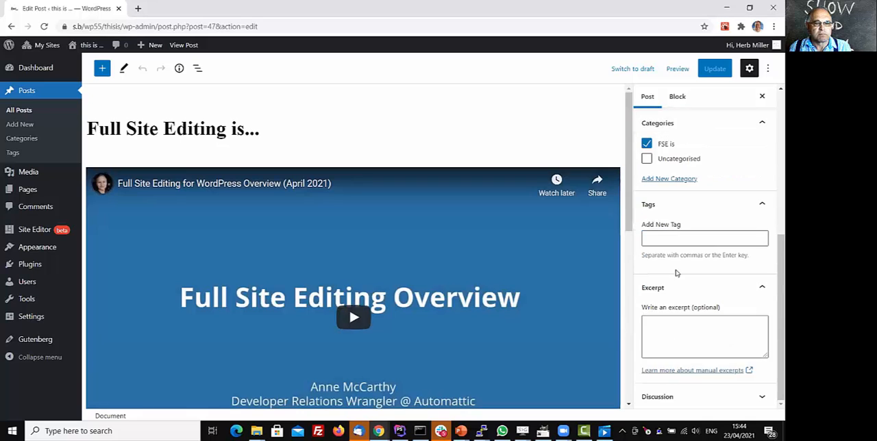
scroll(678, 274, "up", 3)
scroll(682, 273, "down", 3)
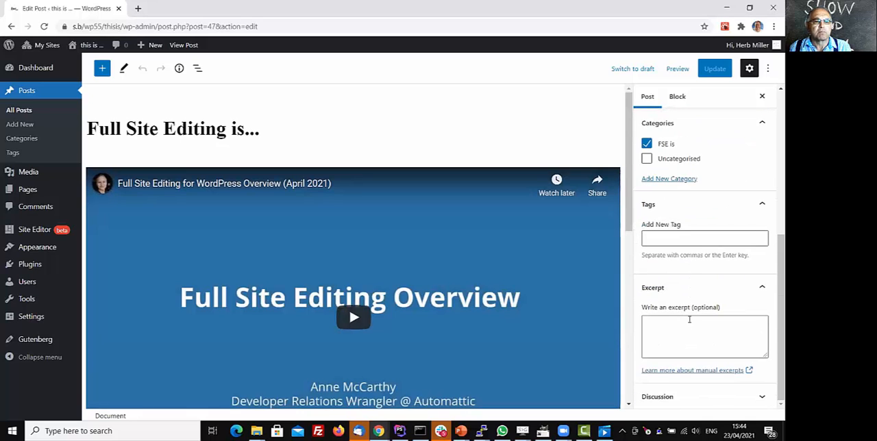
Review the post editor's view, editor and tools options, and expand the post's Discussion settings.
left_click(768, 69)
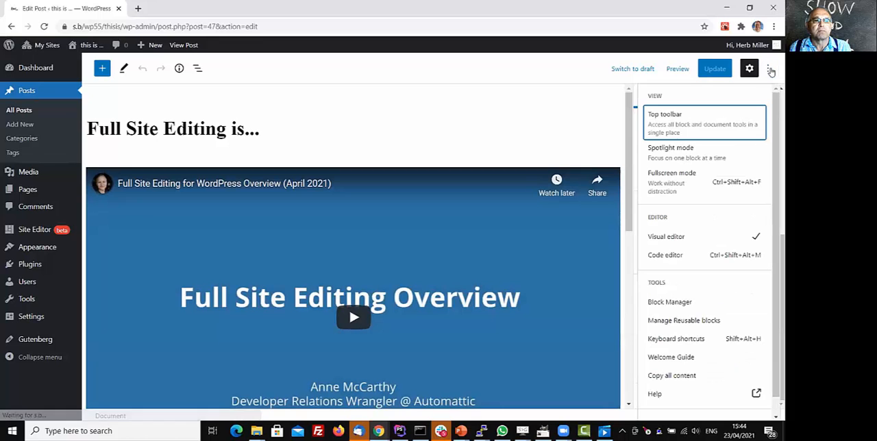
scroll(711, 264, "down", 1)
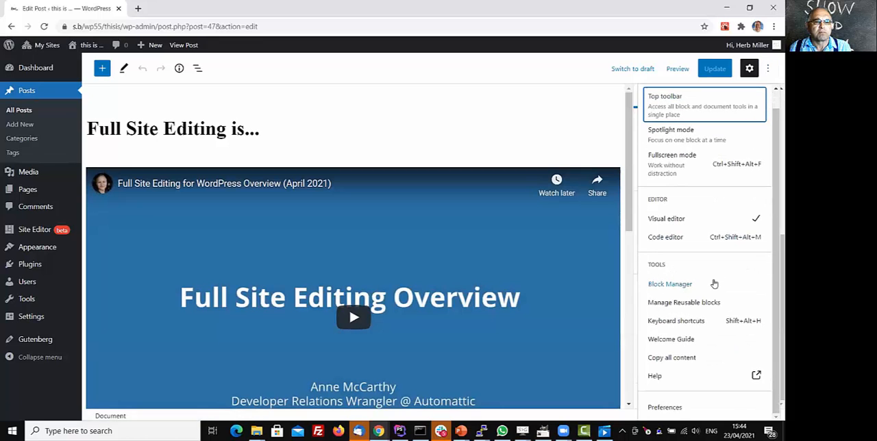
scroll(714, 283, "up", 1)
scroll(714, 284, "down", 1)
scroll(714, 284, "up", 1)
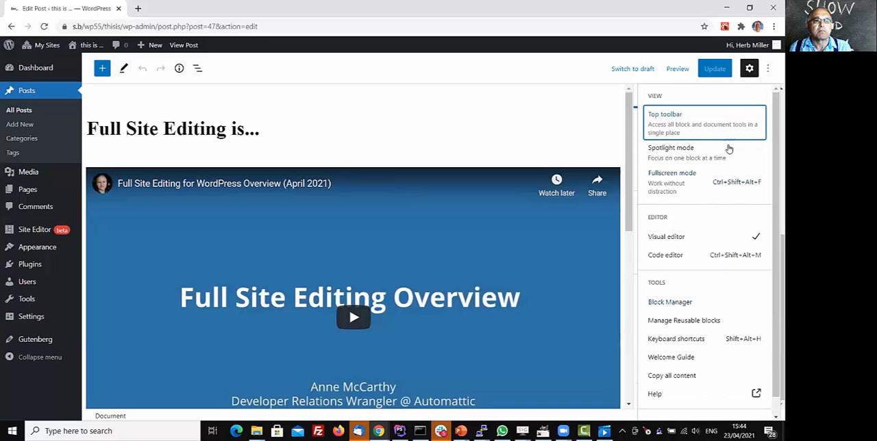
left_click(768, 69)
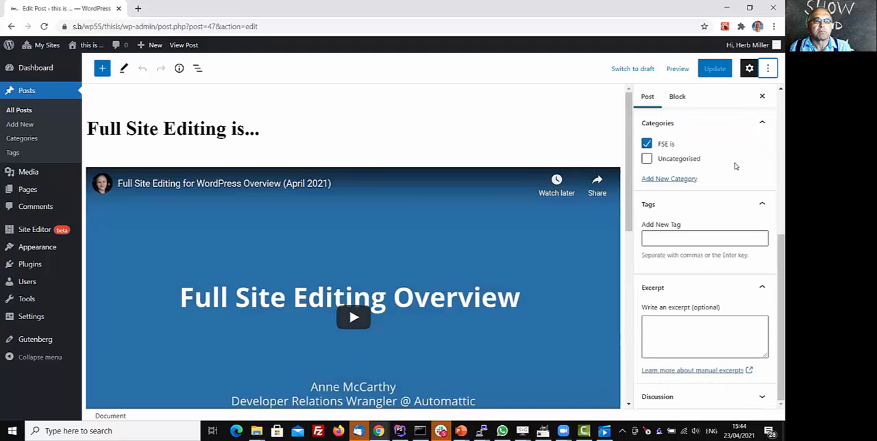
left_click(759, 397)
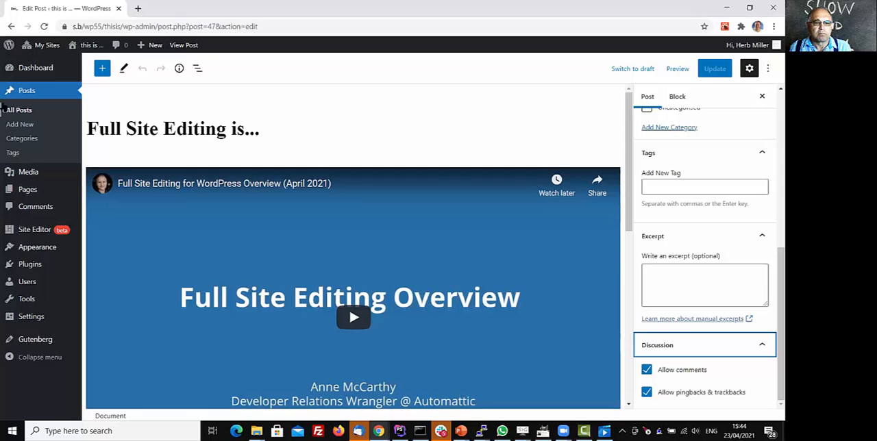
Open the site editor from the front page and set the post's featured image to the white bear with the bucket from the media library.
mouse_move(86, 44)
left_click(82, 63)
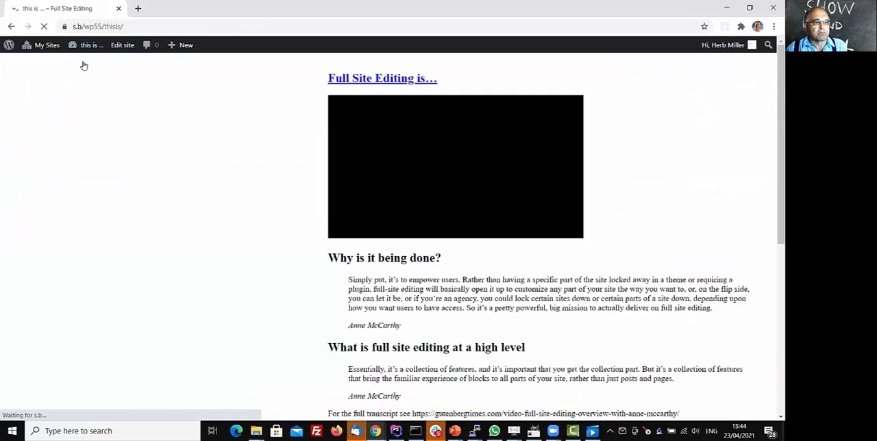
left_click(127, 50)
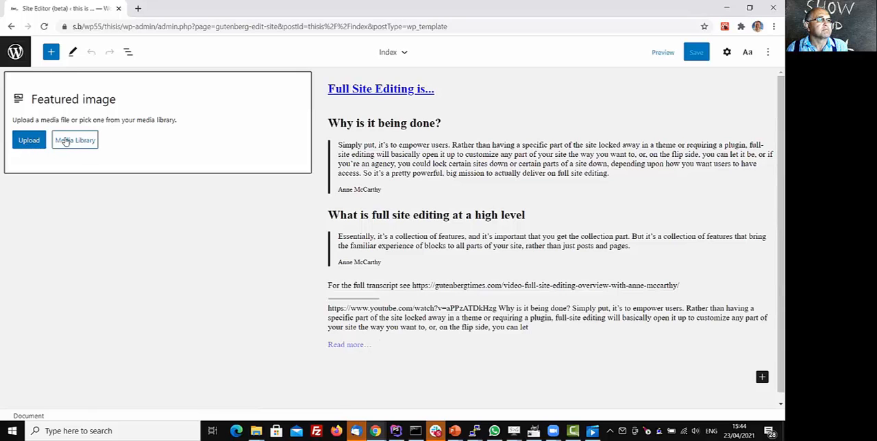
left_click(65, 140)
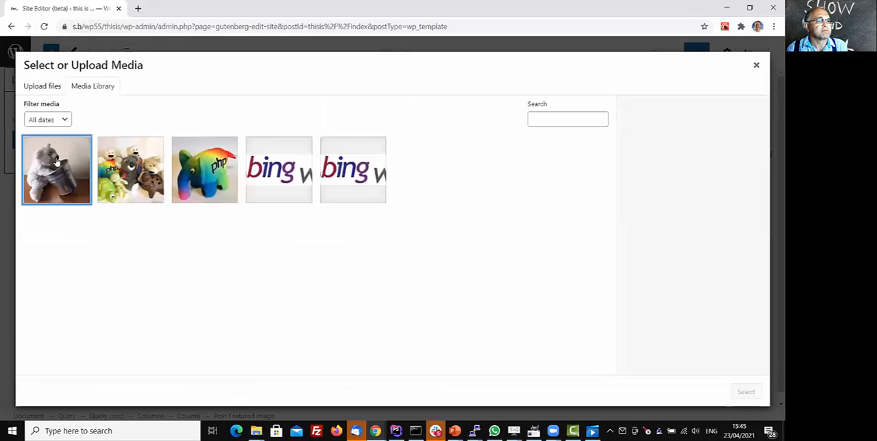
left_click(56, 161)
left_click(745, 390)
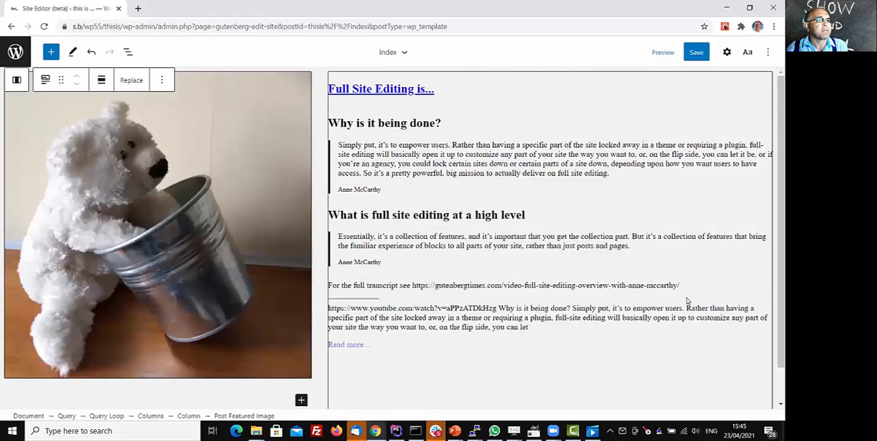
Save the change to the "Full Site Editing is…" post and load the site's front page at s.b/wp55/thisis.
left_click(696, 53)
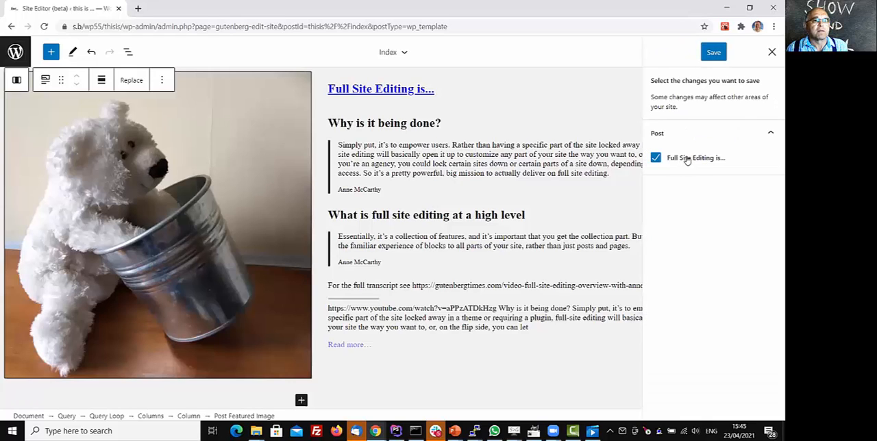
left_click(715, 54)
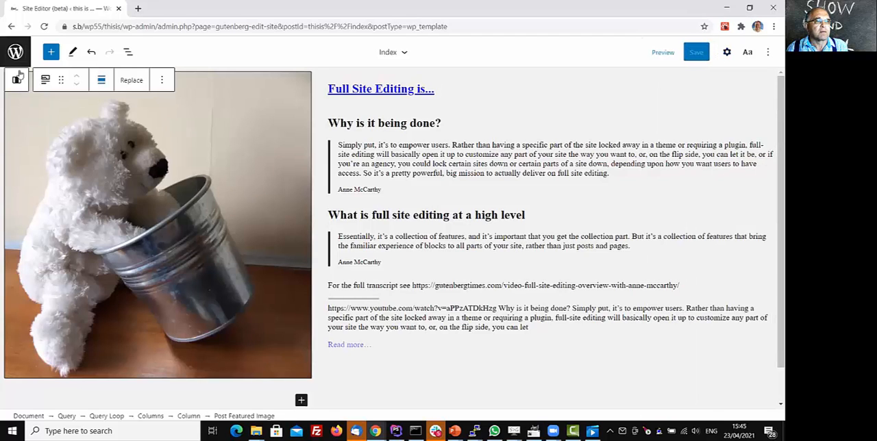
left_click_drag(120, 27, 457, 22)
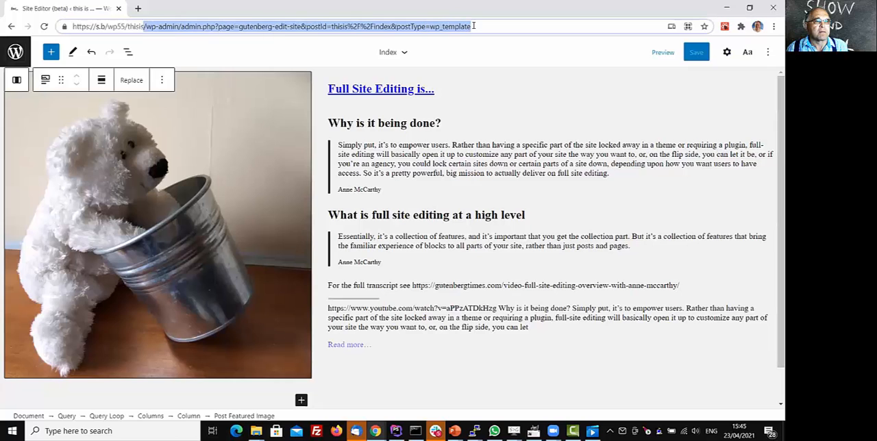
key("BackSpace")
key("Return")
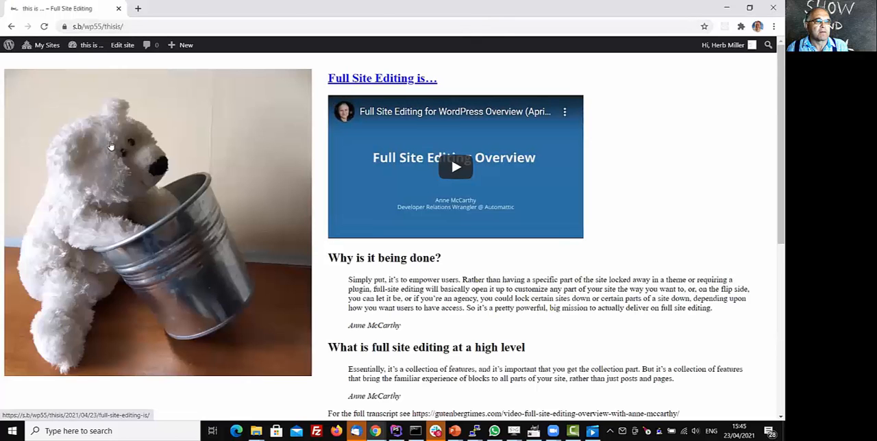
Examine the front page's posts and their featured images, down to the "This is… Full Site Editing" post.
scroll(451, 96, "down", 5)
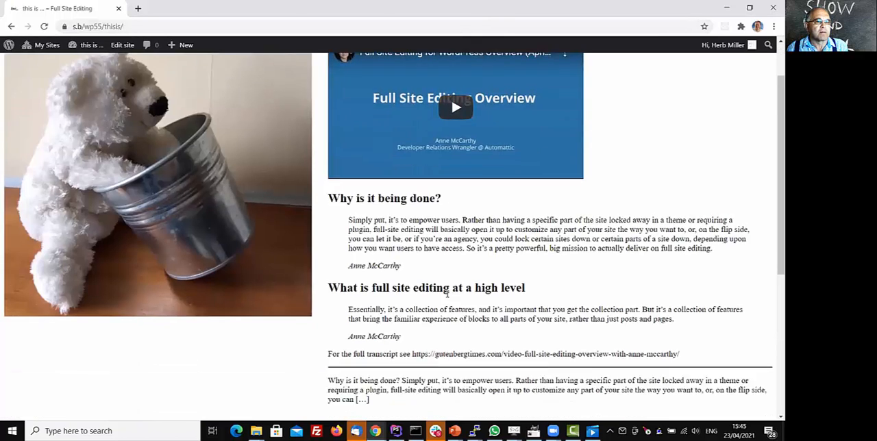
scroll(239, 332, "up", 5)
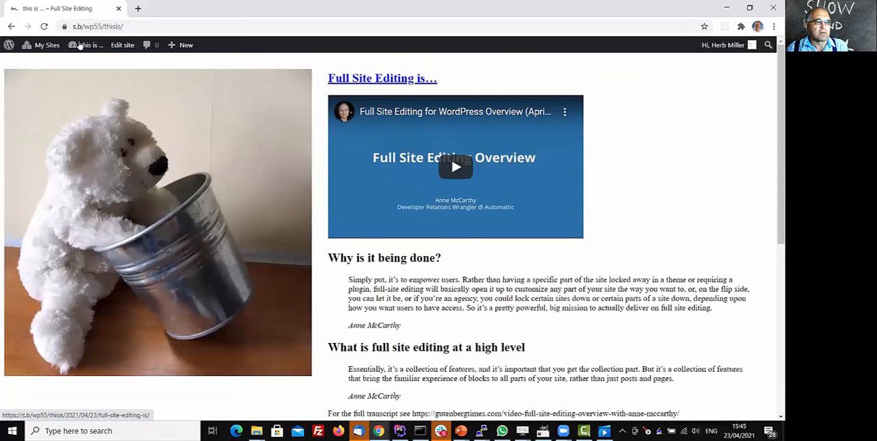
mouse_move(81, 46)
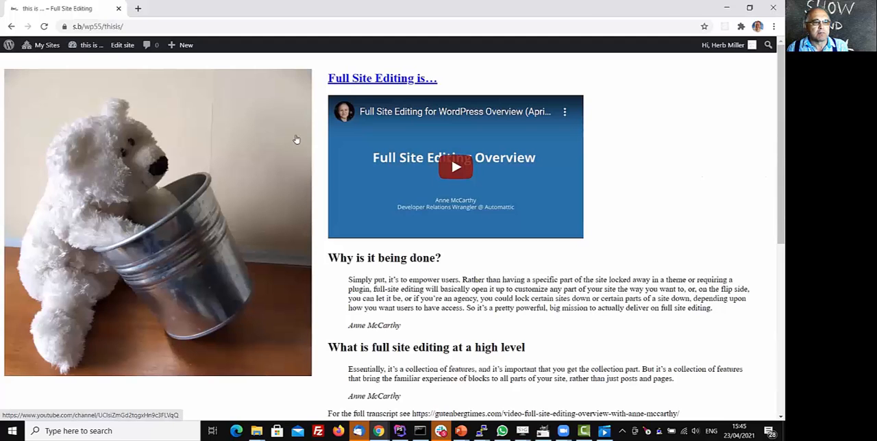
scroll(279, 209, "down", 4)
scroll(251, 246, "down", 1)
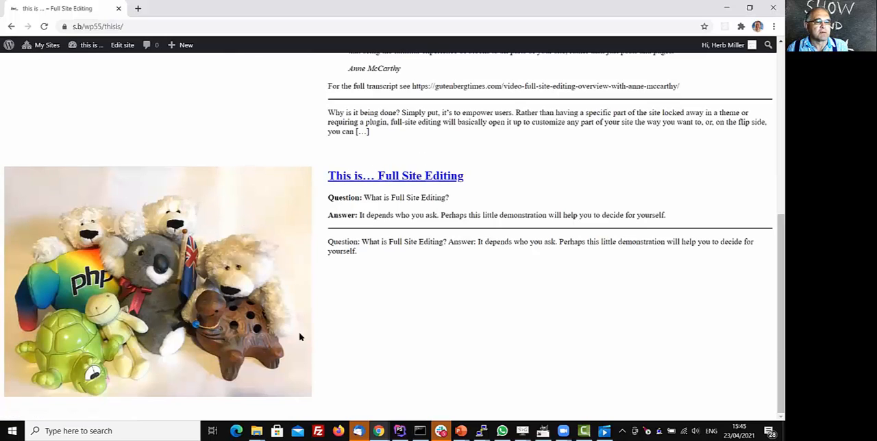
scroll(116, 226, "up", 3)
scroll(121, 218, "up", 2)
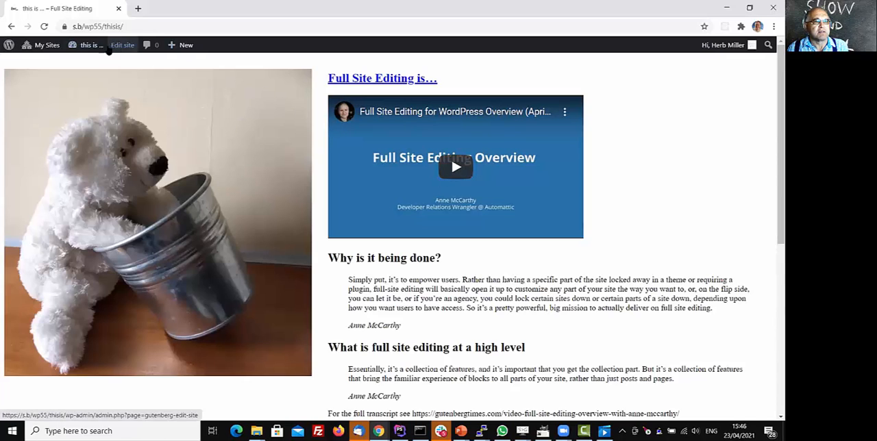
mouse_move(85, 47)
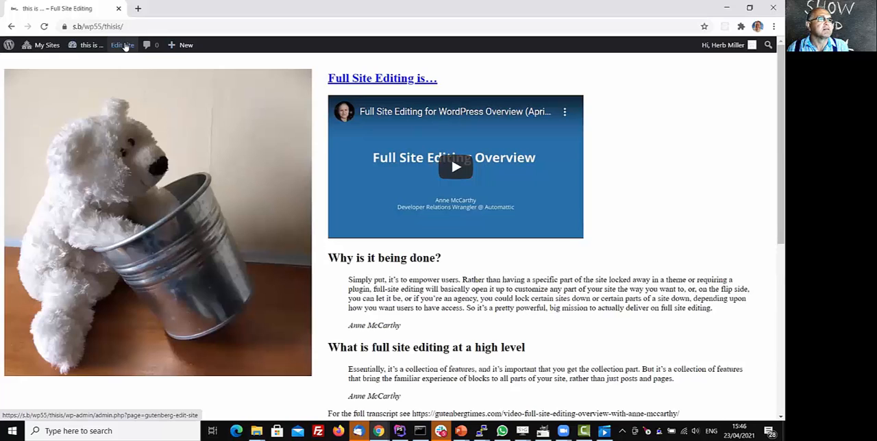
Open the Index template in the site editor, search the blocks for "header", and insert a Template Part block below the post list.
left_click(124, 46)
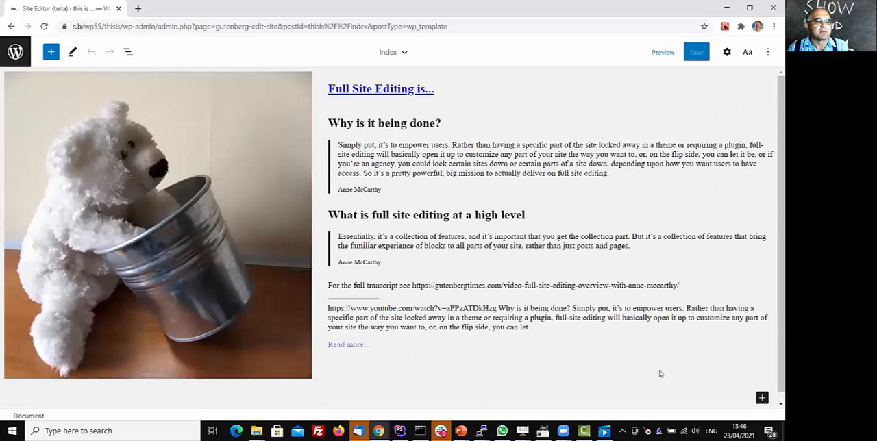
scroll(672, 368, "down", 1)
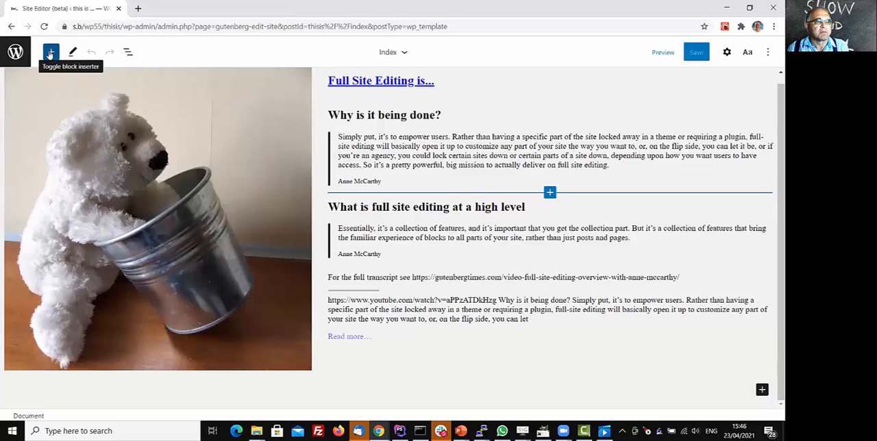
left_click(50, 52)
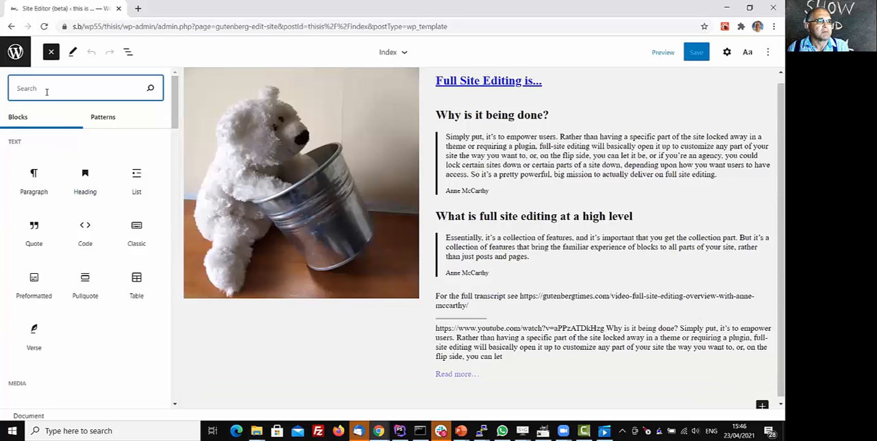
type("header")
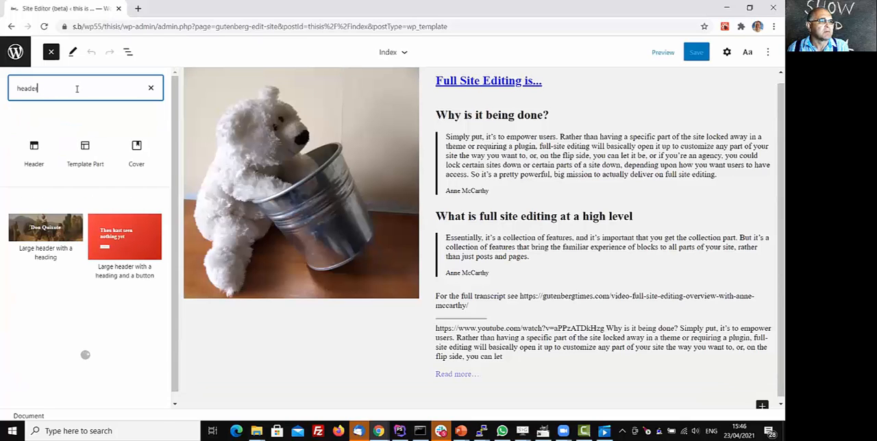
mouse_move(85, 146)
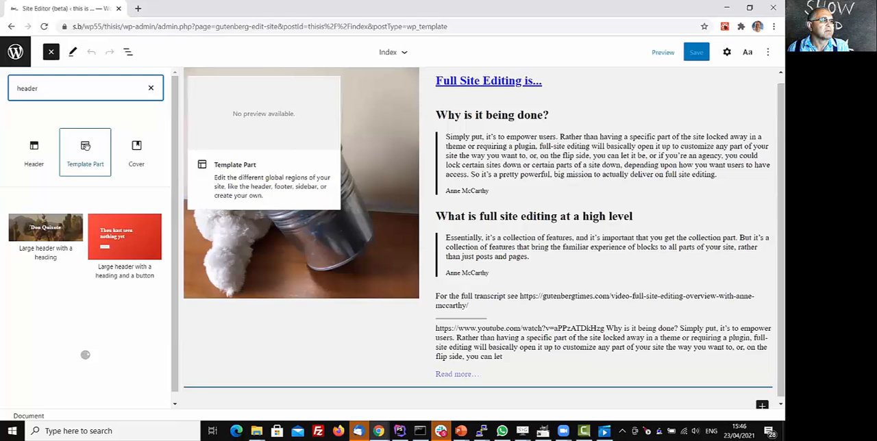
left_click(85, 146)
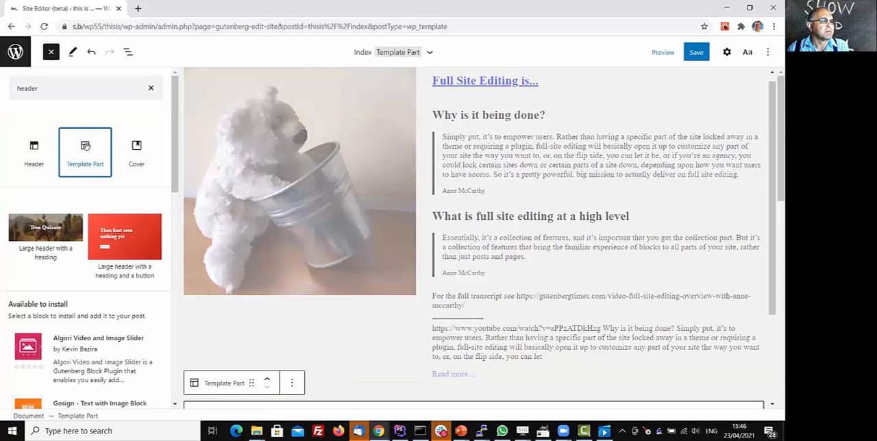
scroll(85, 146, "down", 2)
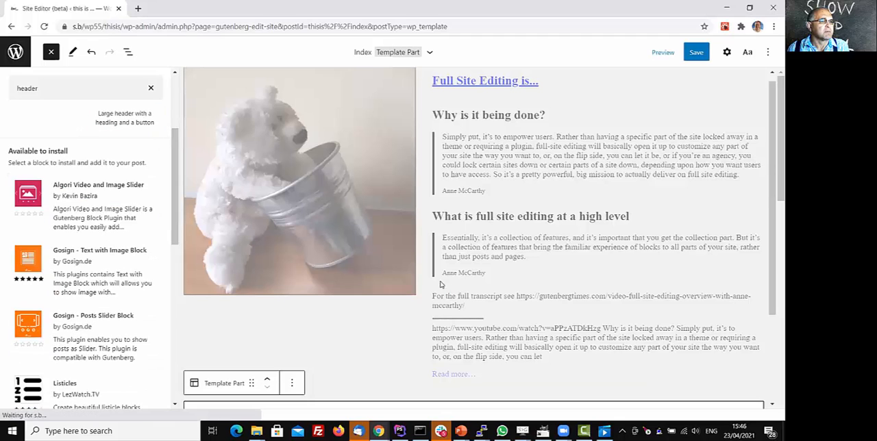
scroll(365, 336, "down", 2)
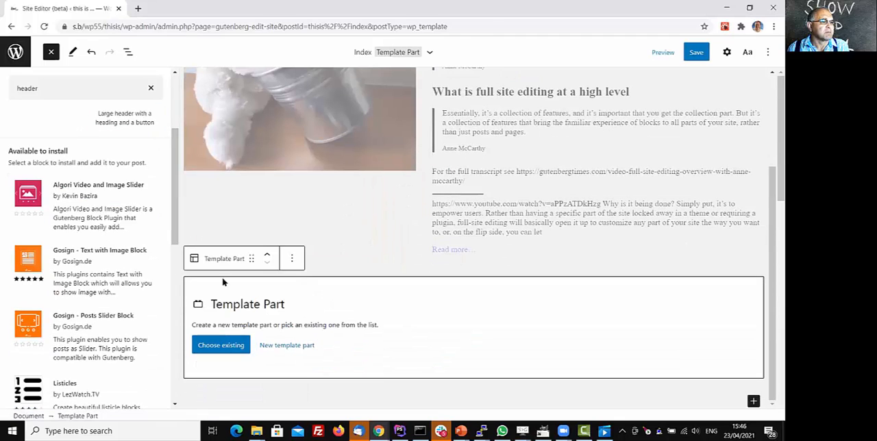
Use the existing header template part for the new Template Part block and move it above the post list.
left_click(151, 89)
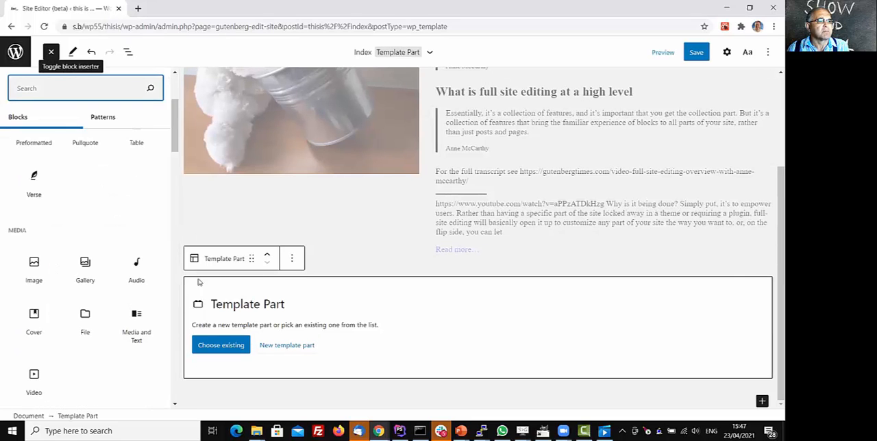
left_click(50, 53)
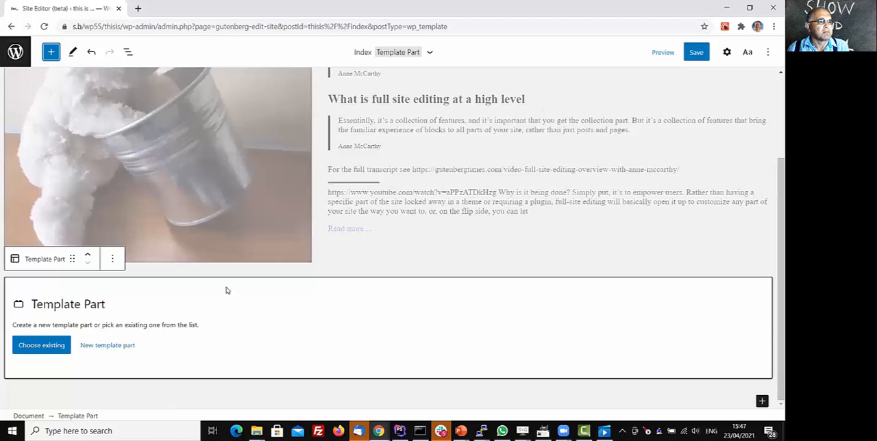
left_click(49, 347)
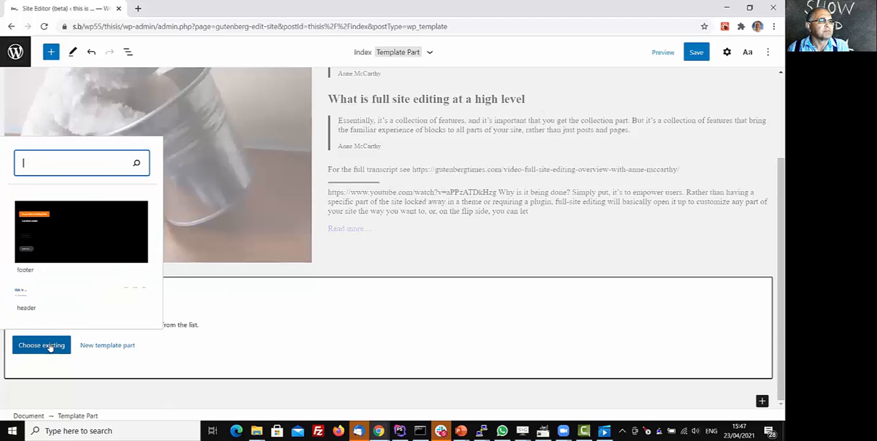
left_click(50, 306)
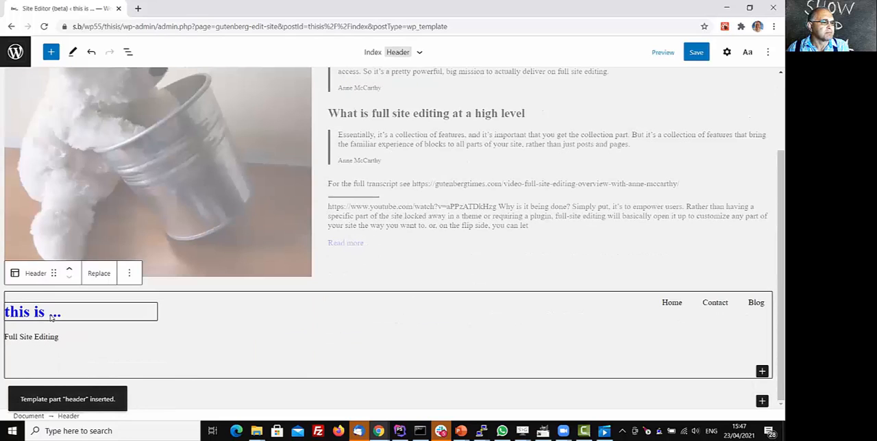
left_click(69, 271)
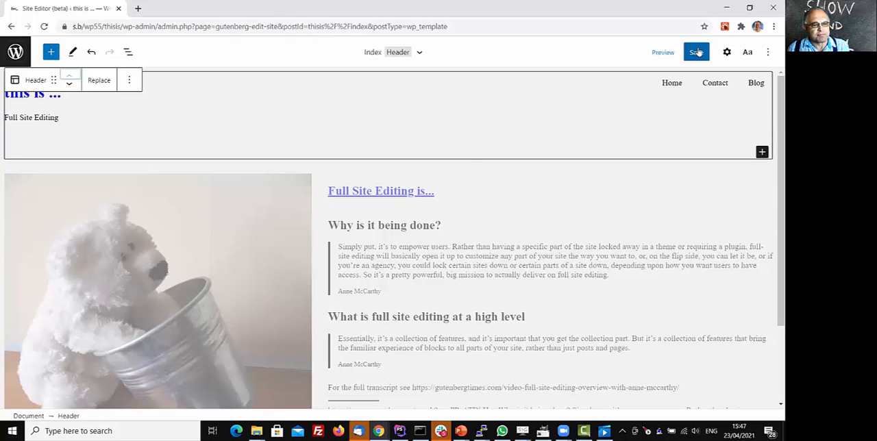
Display the list view of the template's blocks and save the changes to the Index template.
left_click(130, 52)
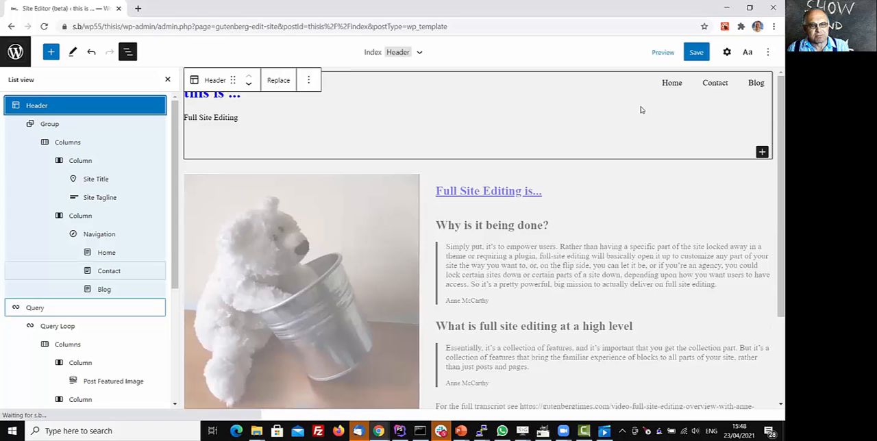
left_click(697, 52)
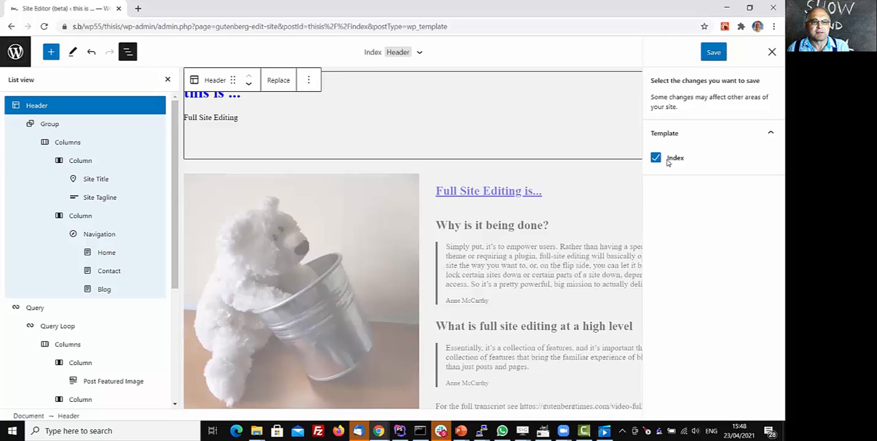
left_click(716, 53)
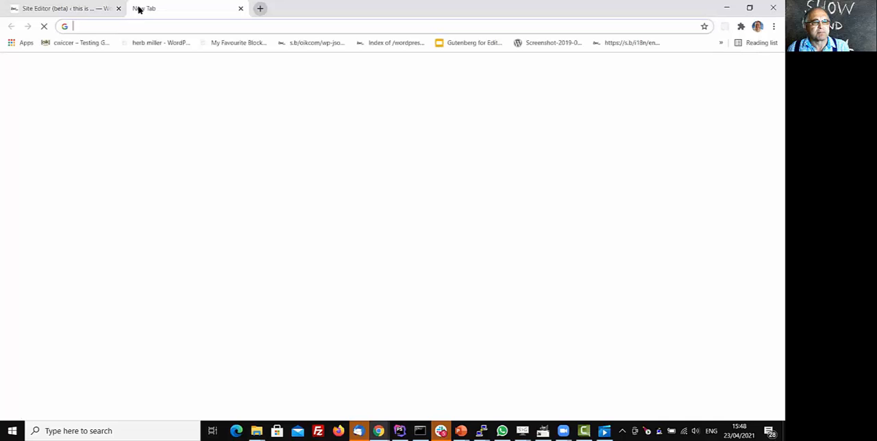
Load the site's front page at s.b/wp55/thisis in a new tab and check the header and the posts beneath it.
type("s.b/")
key("Return")
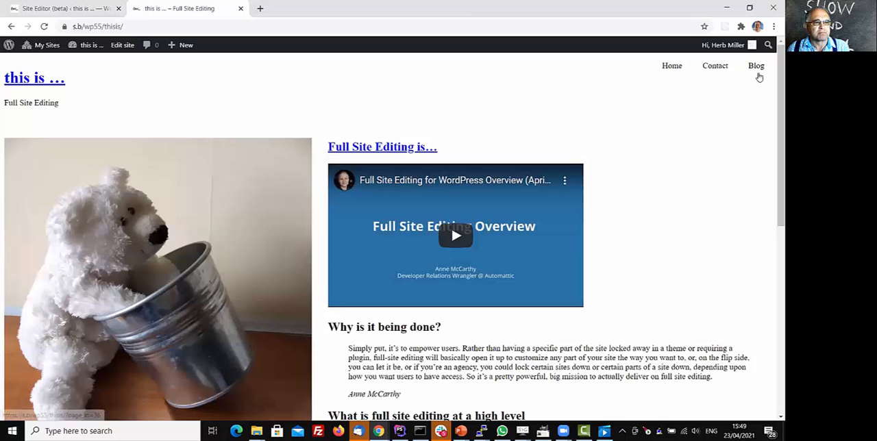
scroll(248, 190, "down", 5)
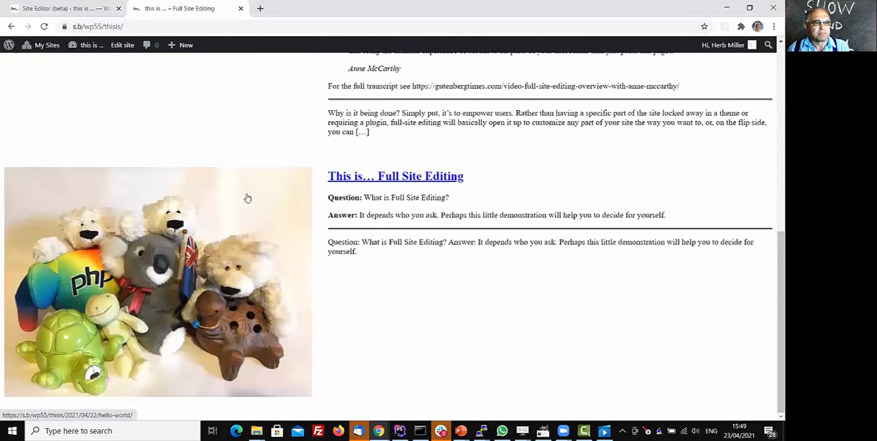
scroll(249, 191, "up", 5)
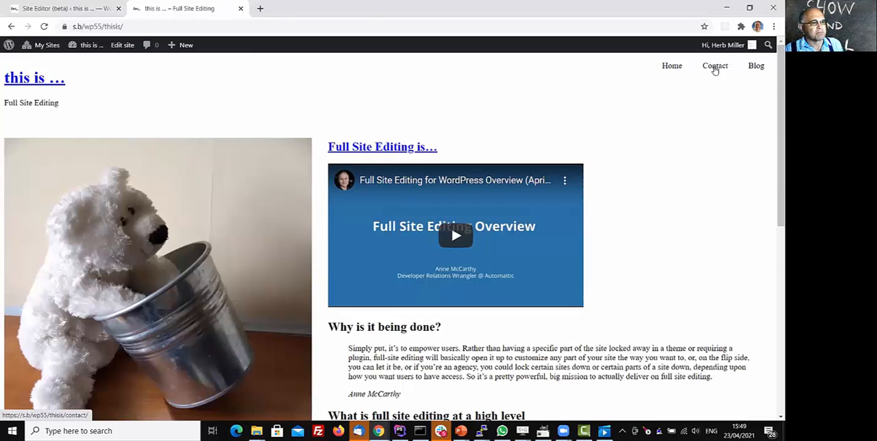
Visit the Contact, Blog and Home pages through the header navigation and look through the posts on the home page.
left_click(714, 68)
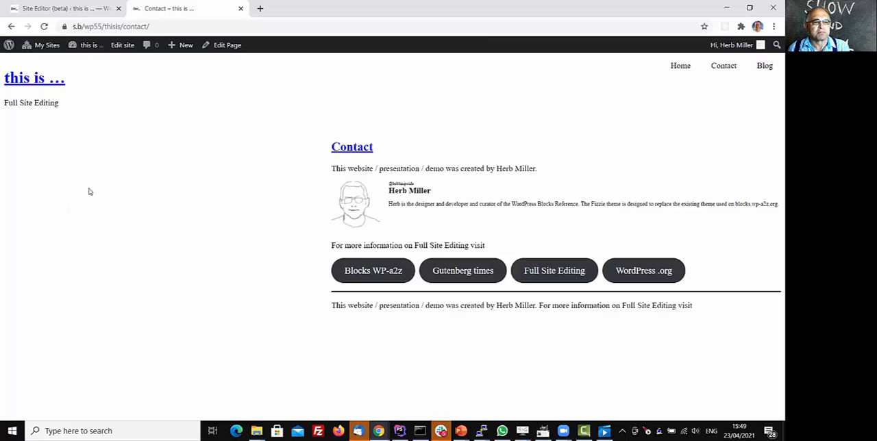
left_click(763, 69)
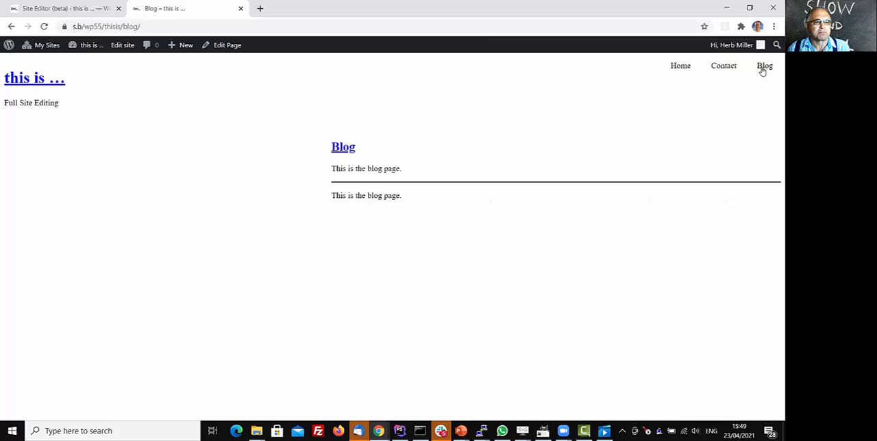
left_click(680, 68)
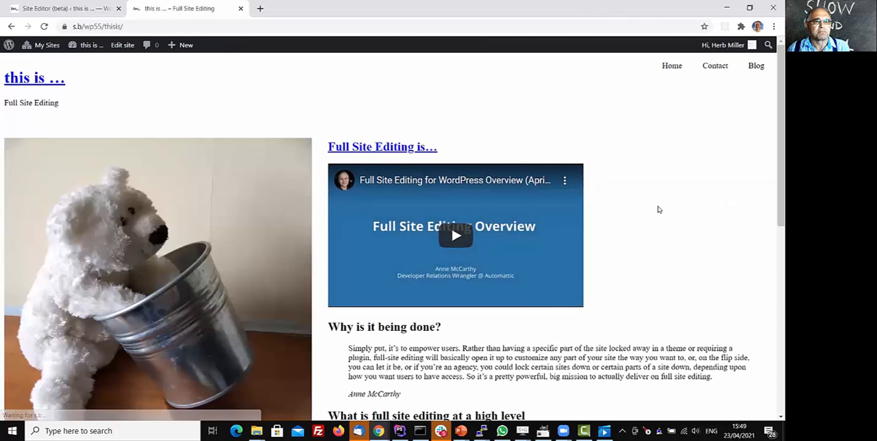
scroll(658, 206, "down", 3)
scroll(658, 204, "down", 5)
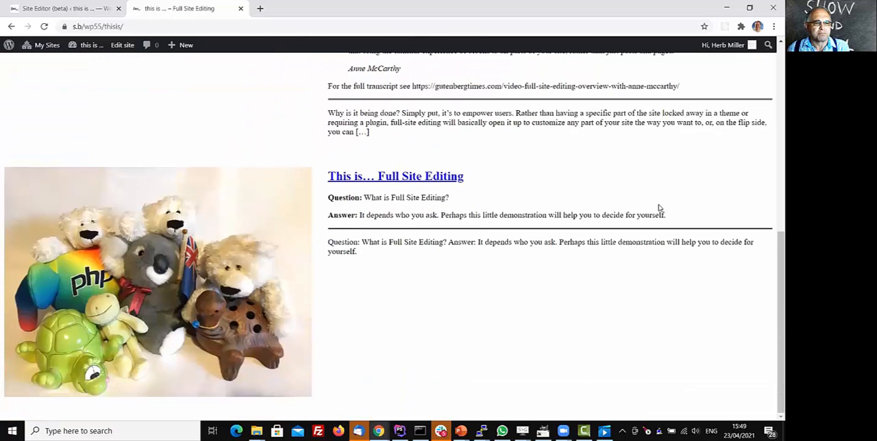
scroll(659, 203, "up", 7)
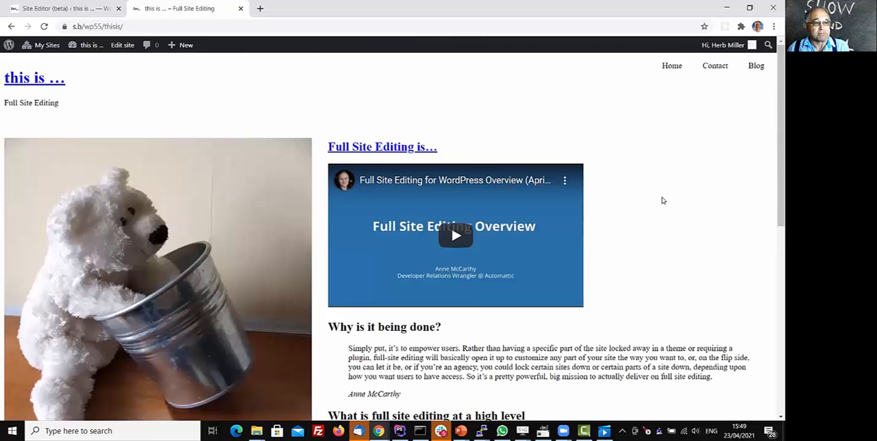
Open the Index template for editing from the front page and insert the existing footer template part below the post list.
left_click(117, 45)
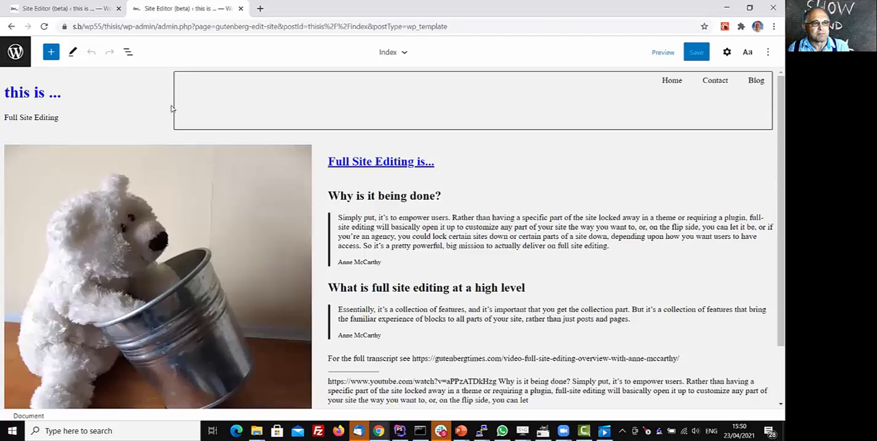
scroll(140, 175, "down", 1)
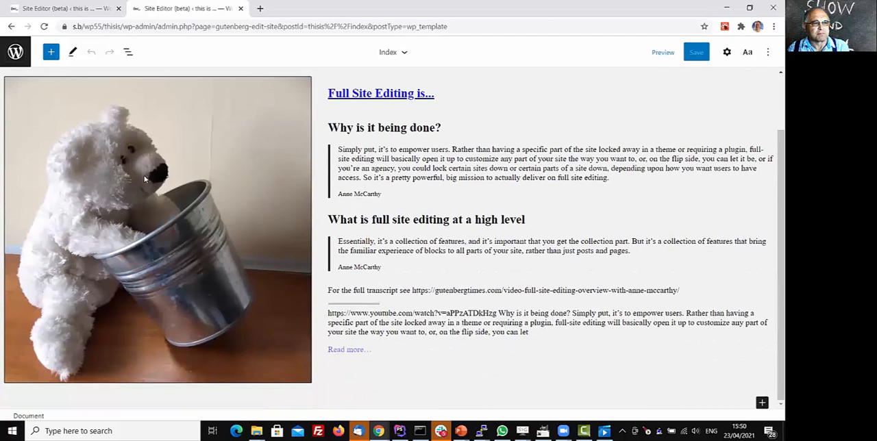
left_click(762, 403)
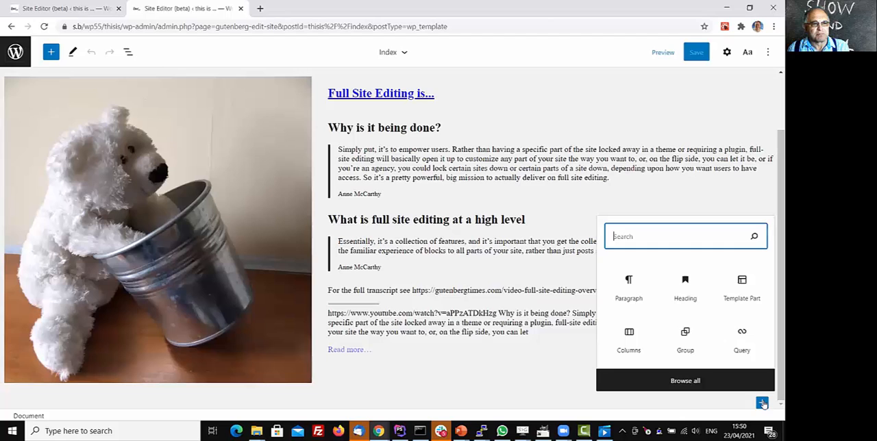
left_click(737, 288)
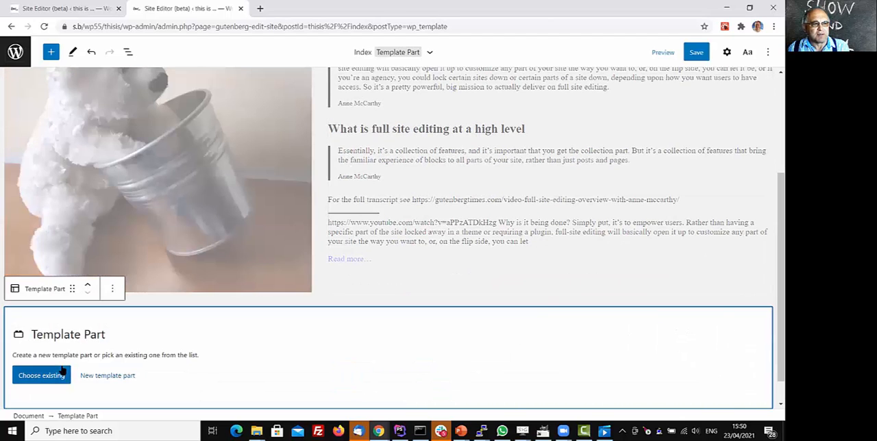
left_click(29, 375)
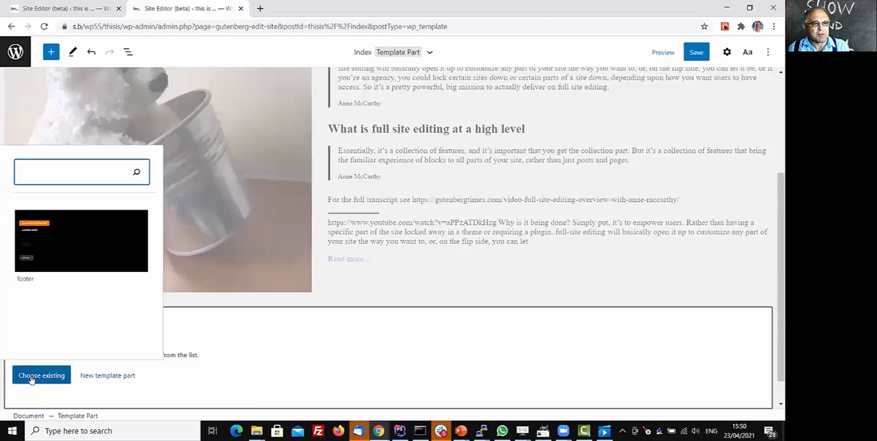
left_click(46, 276)
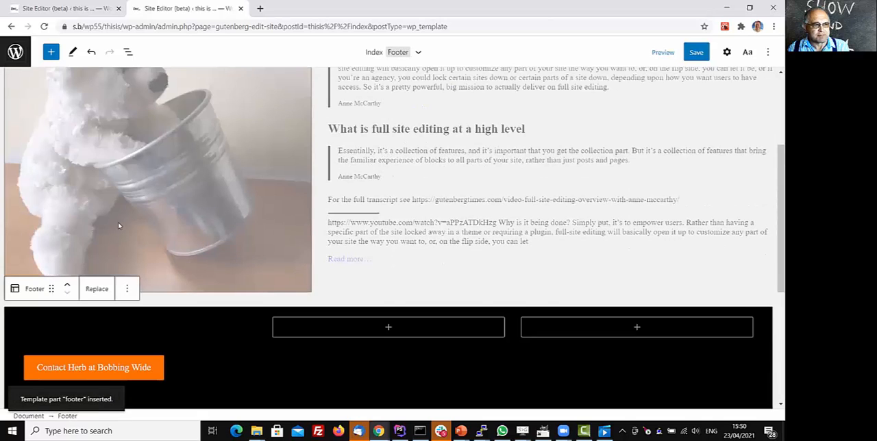
Examine the inserted footer from its contact buttons down to its lower row of columns.
scroll(206, 192, "down", 2)
scroll(231, 215, "down", 1)
scroll(231, 217, "up", 2)
scroll(247, 203, "down", 1)
scroll(247, 204, "up", 1)
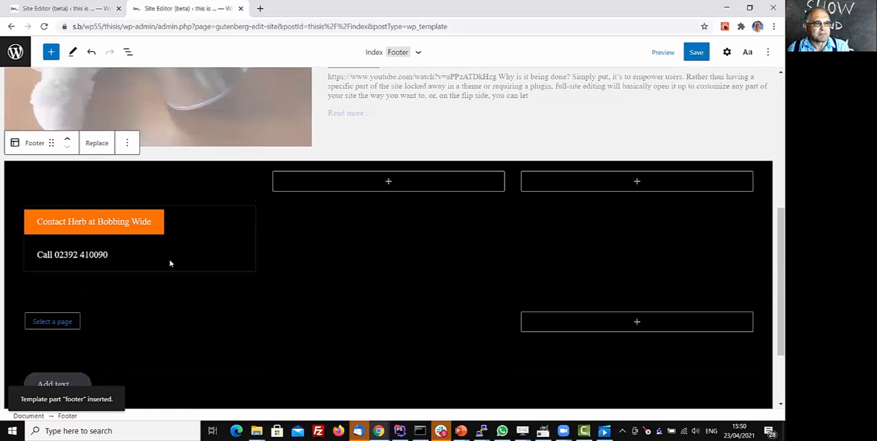
scroll(50, 336, "down", 1)
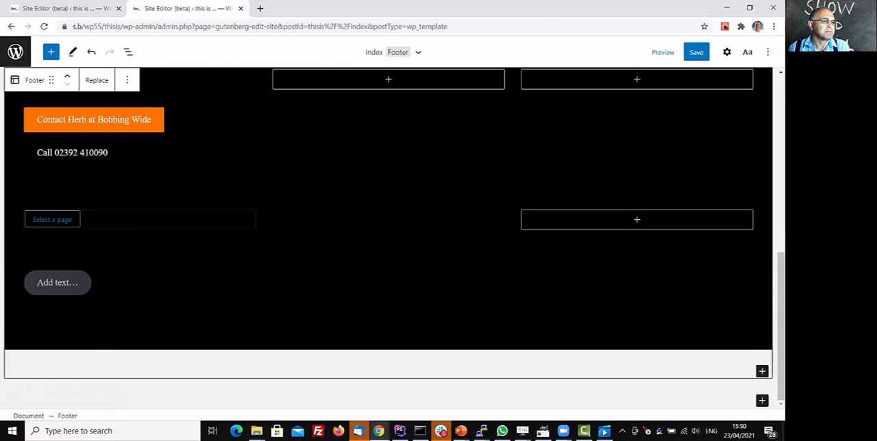
scroll(162, 237, "up", 1)
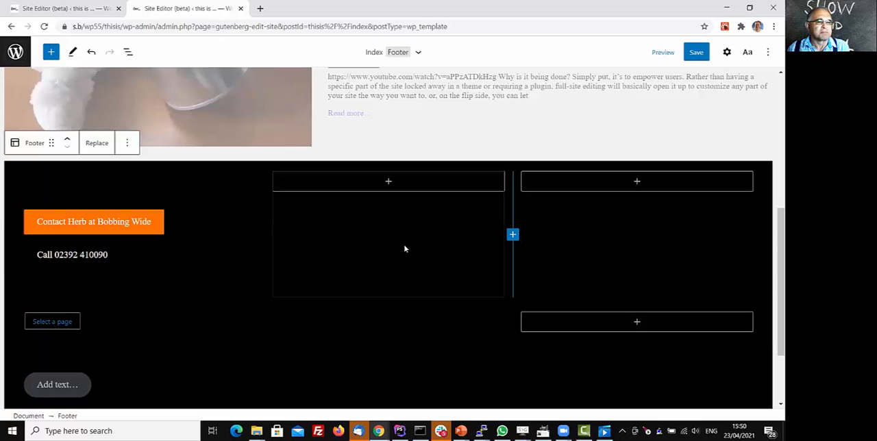
Select the heading in the middle column of the footer's lower row and try entering the text "T".
left_click(369, 330)
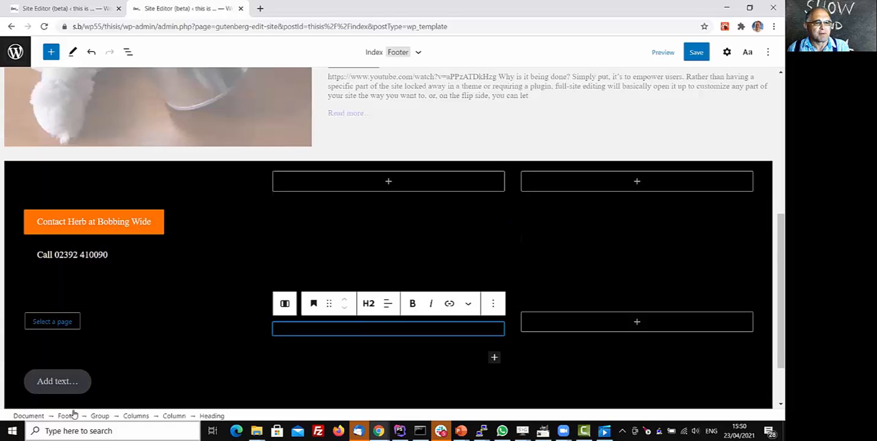
type("T")
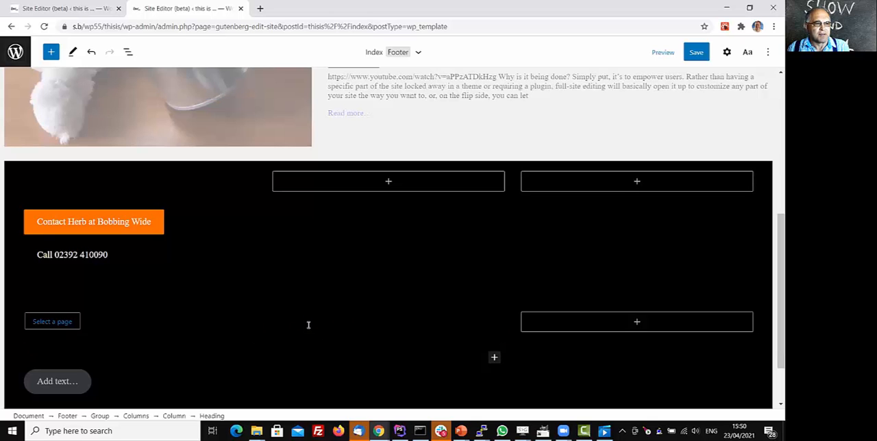
scroll(271, 312, "down", 1)
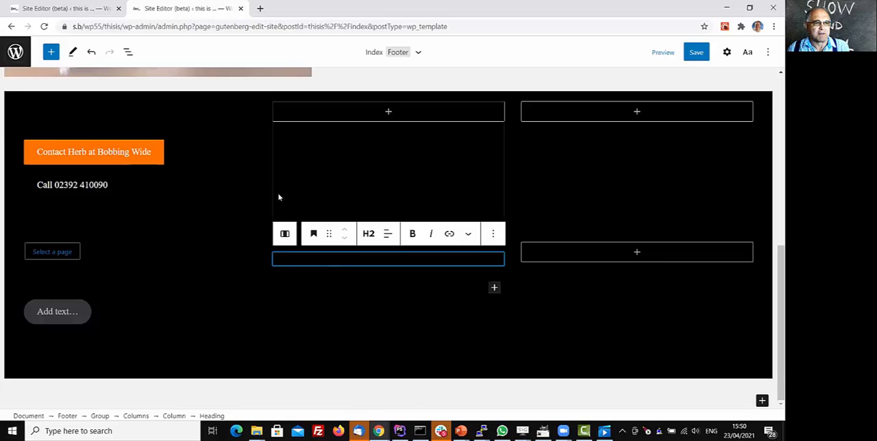
scroll(274, 207, "up", 2)
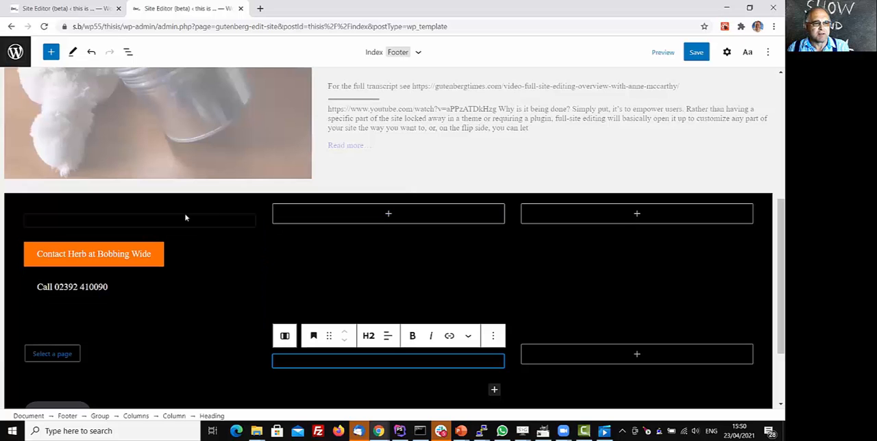
Display the list view, select the Group block inside the Footer, and examine its nested columns and blocks.
left_click(127, 53)
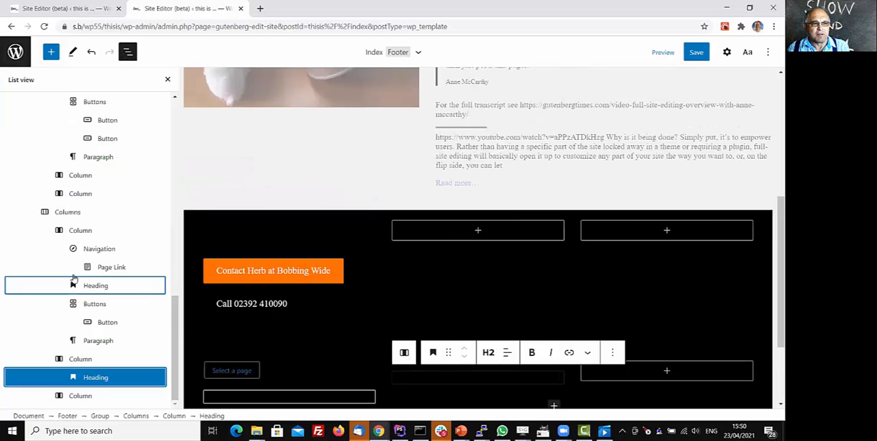
left_click_drag(176, 335, 185, 255)
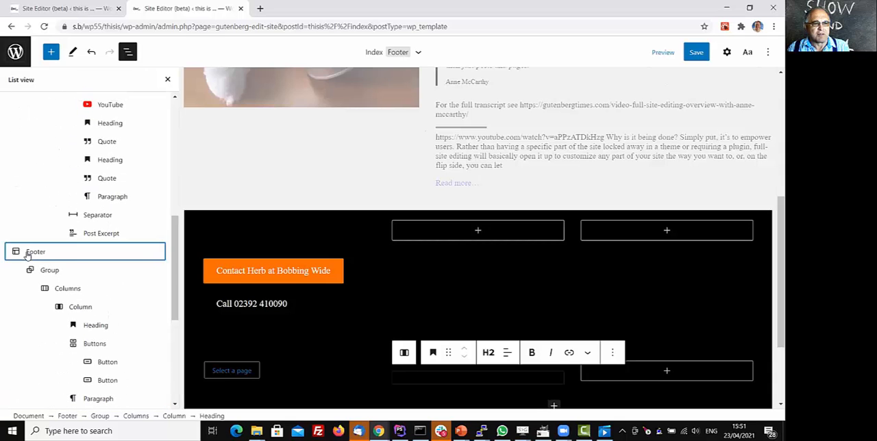
left_click(48, 271)
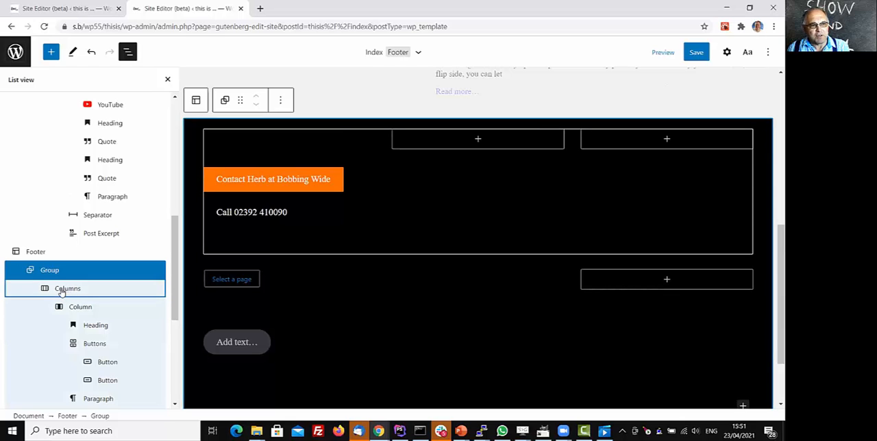
left_click_drag(175, 261, 196, 308)
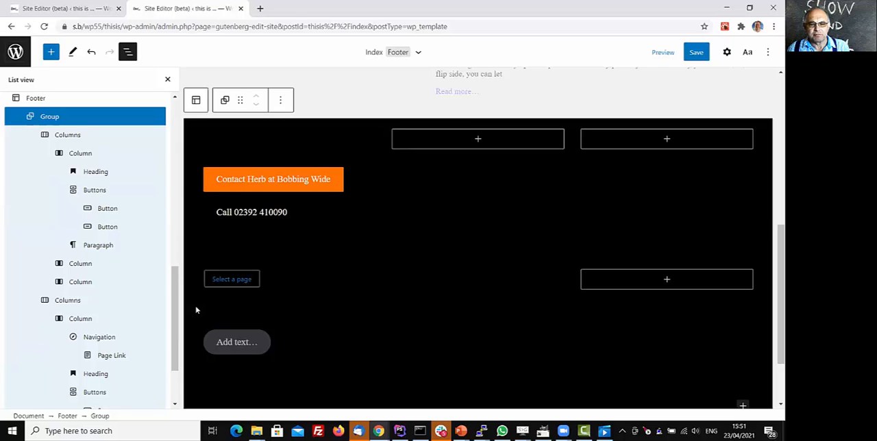
Open blocks.wp-a2z.org in a new browser tab and go to its Themes catalogue.
left_click(259, 9)
type("blocks.wp-a2z.or")
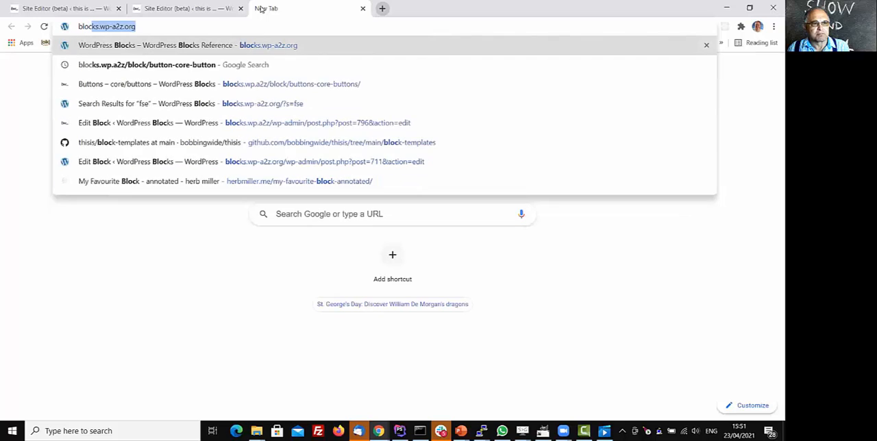
type("g")
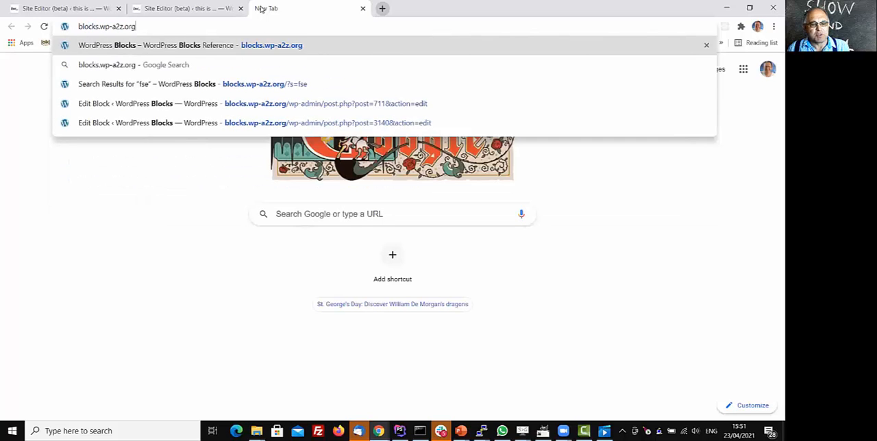
key("Return")
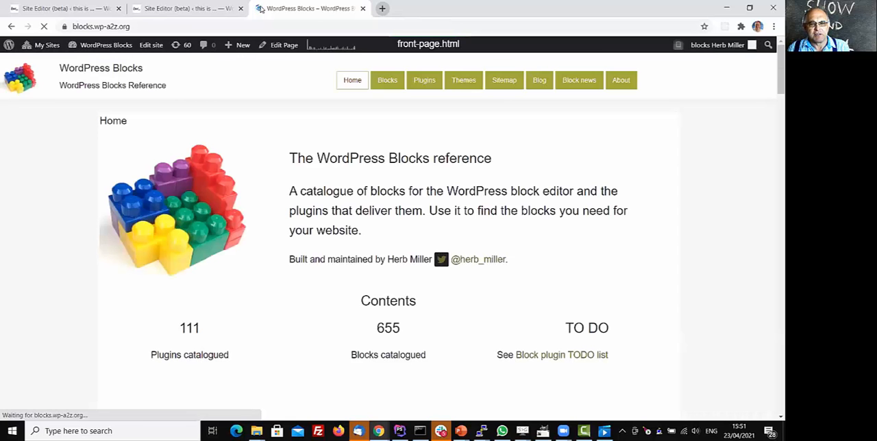
left_click(462, 82)
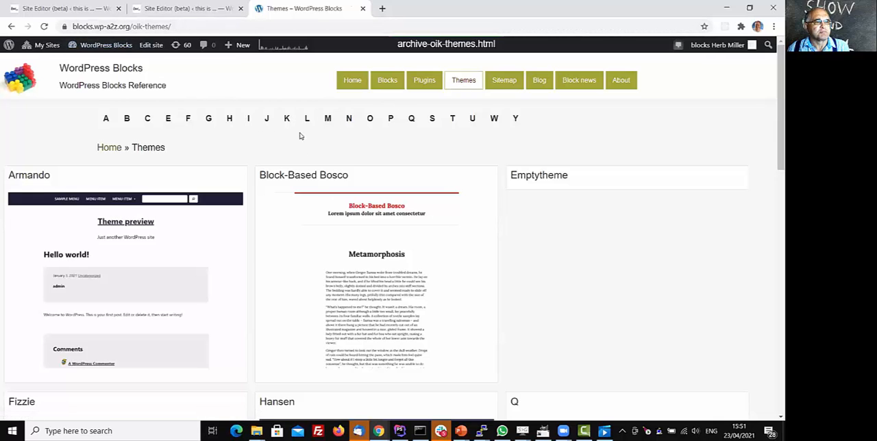
Find the Fizzie theme in the catalogue and view its description page.
scroll(354, 217, "down", 3)
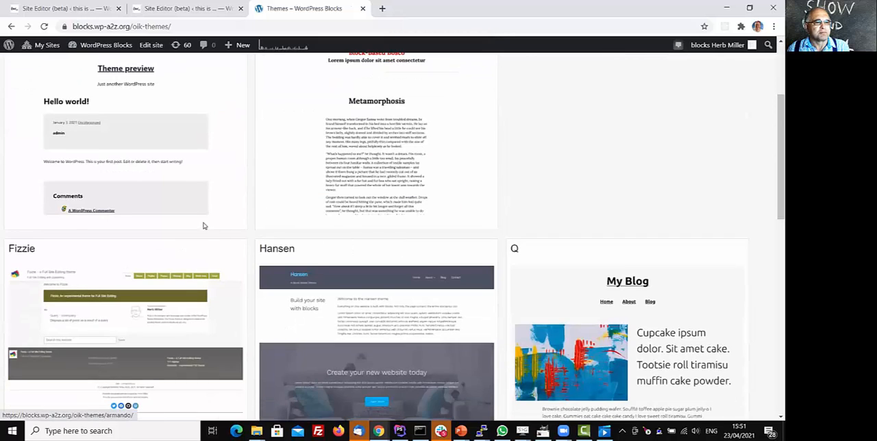
scroll(282, 90, "up", 3)
scroll(234, 195, "down", 3)
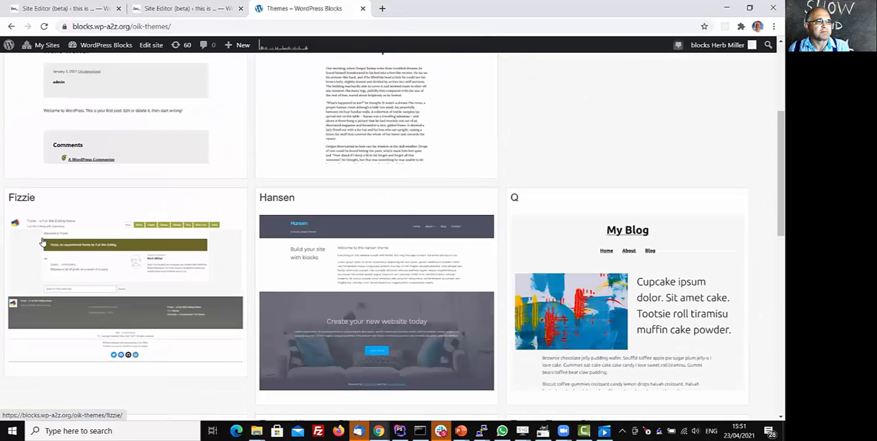
left_click(23, 198)
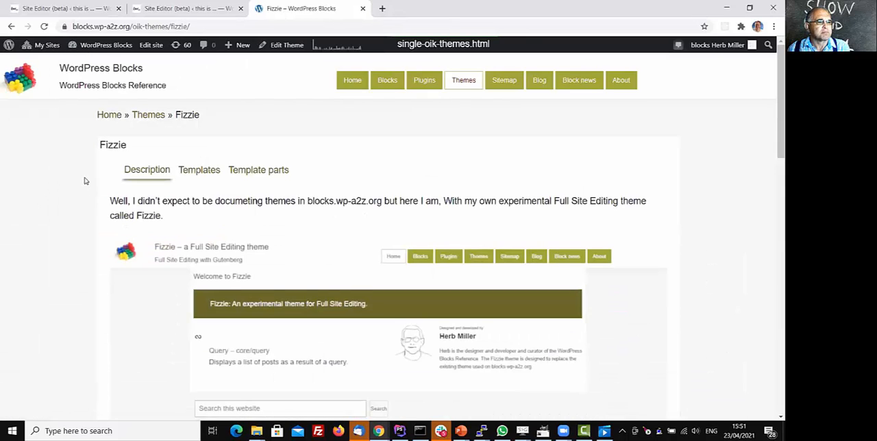
scroll(88, 177, "down", 2)
scroll(93, 173, "up", 2)
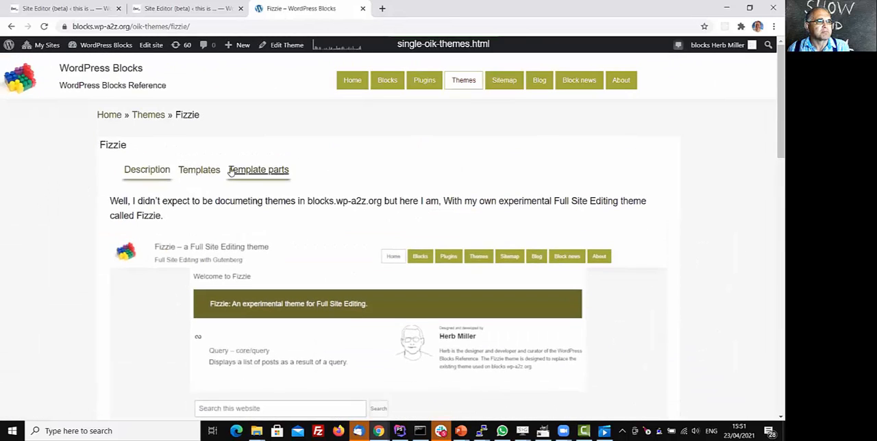
List Fizzie's templates and expand index.html to examine its template part markup.
left_click(199, 170)
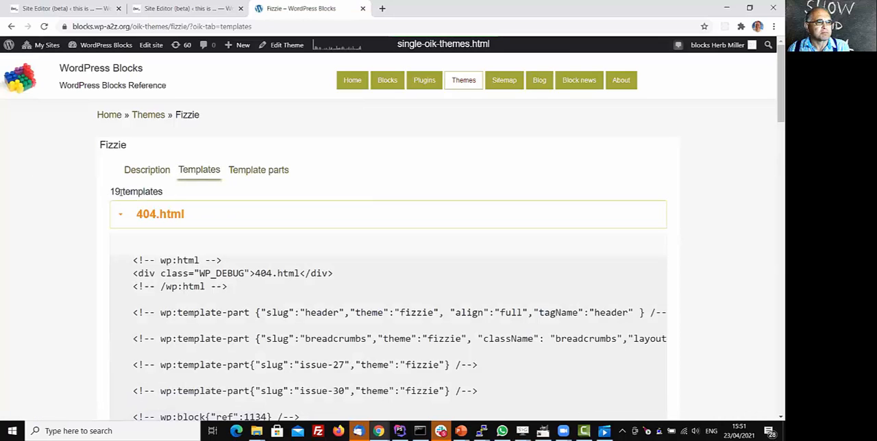
scroll(124, 185, "down", 5)
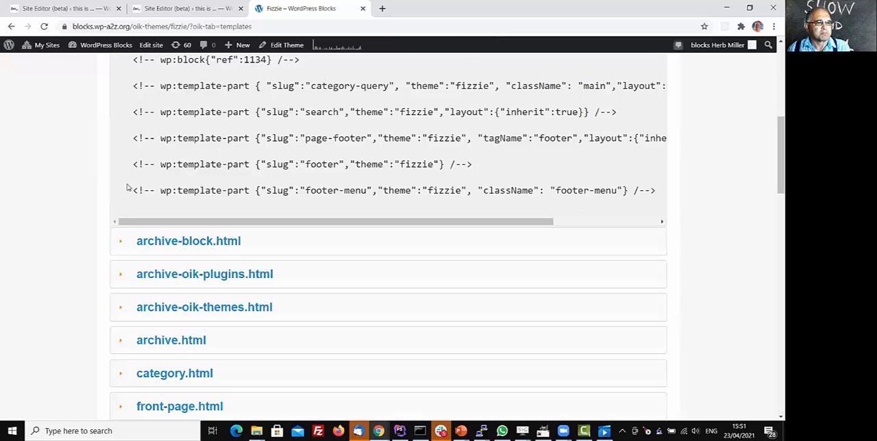
scroll(127, 187, "up", 5)
scroll(145, 206, "down", 7)
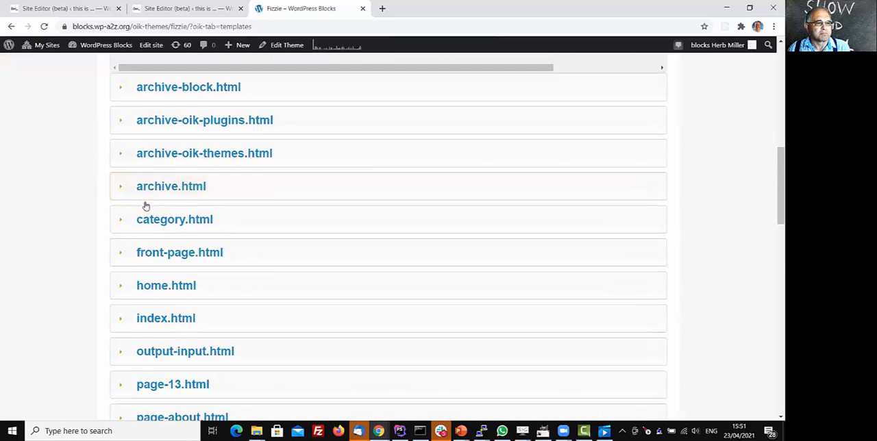
scroll(145, 205, "down", 3)
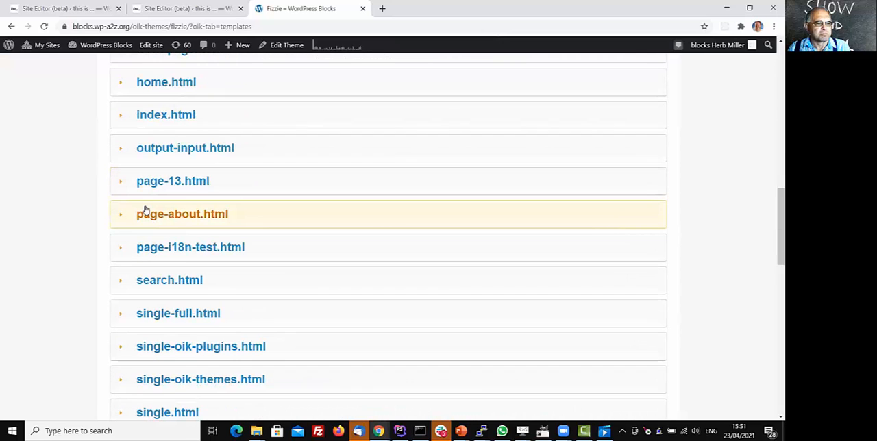
left_click(164, 116)
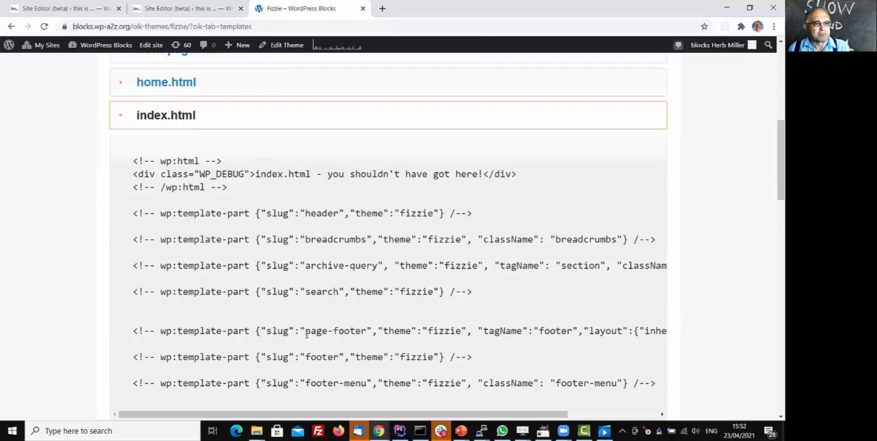
scroll(305, 333, "down", 2)
scroll(304, 323, "up", 2)
scroll(327, 281, "up", 3)
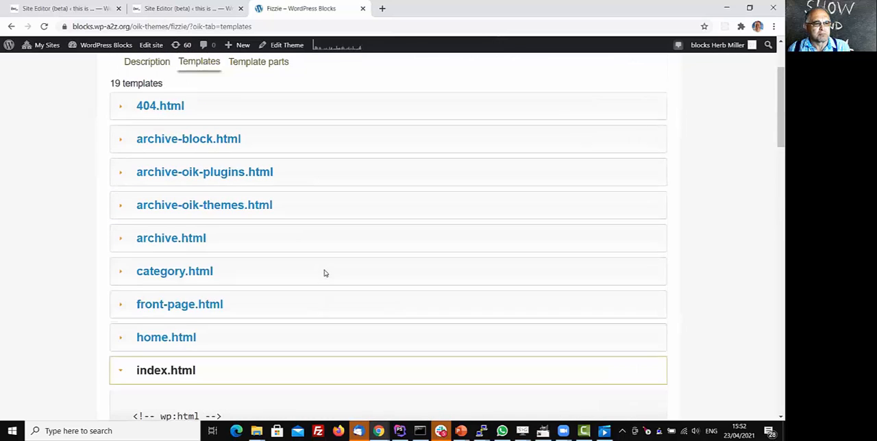
Display Fizzie's template parts and look through the list of part files.
scroll(325, 274, "up", 2)
left_click(267, 170)
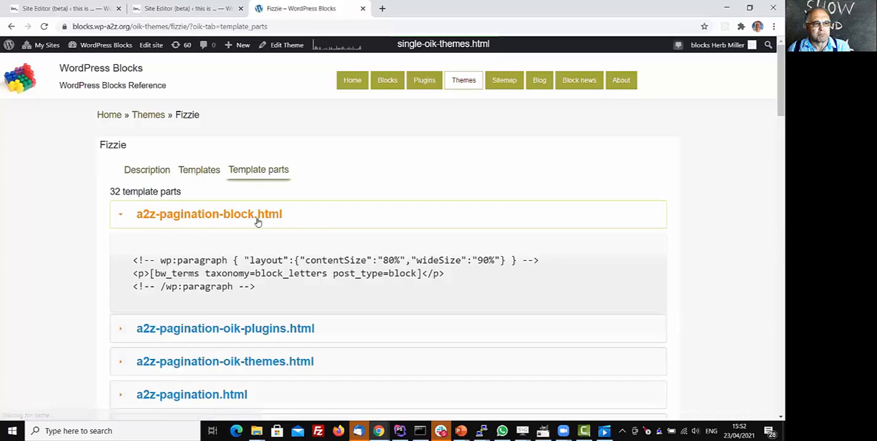
scroll(256, 222, "down", 4)
scroll(317, 192, "up", 4)
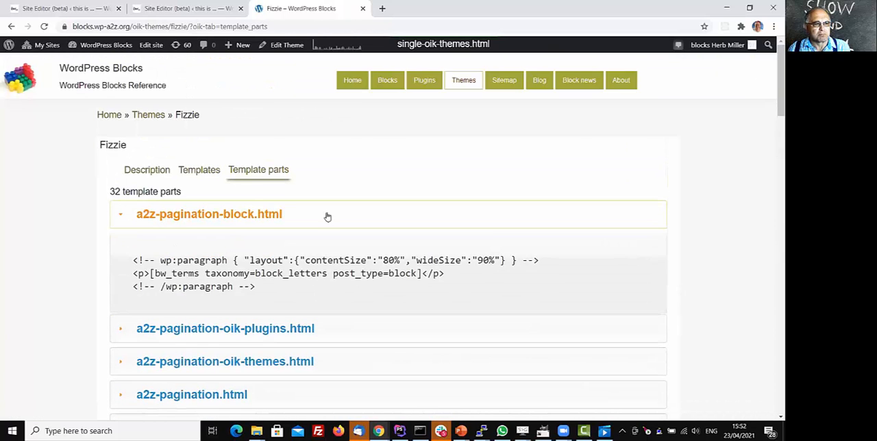
scroll(329, 219, "down", 4)
scroll(334, 225, "up", 4)
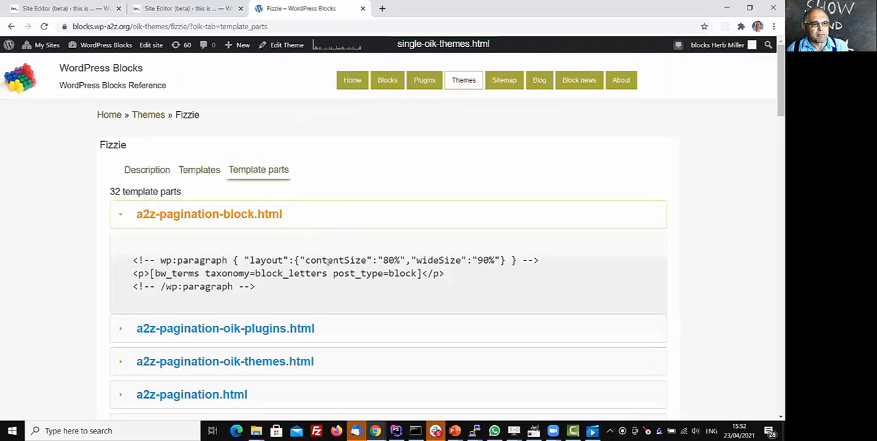
scroll(323, 248, "down", 2)
scroll(320, 241, "down", 2)
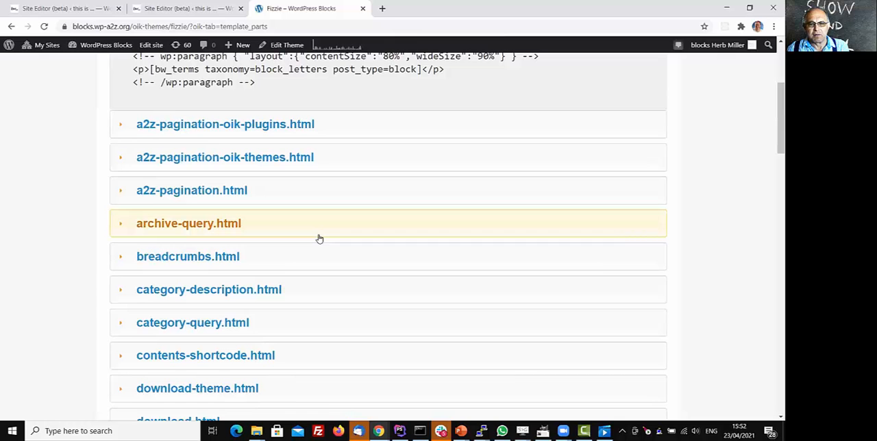
scroll(452, 164, "up", 3)
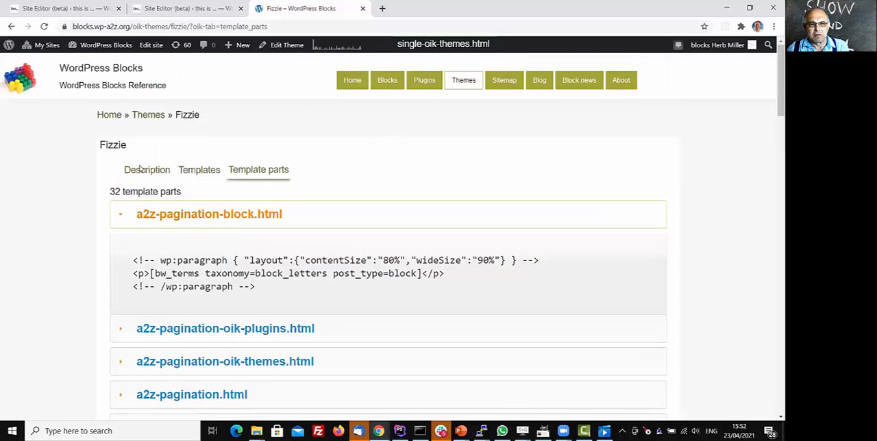
Return to the Themes catalogue, browse the block themes, and open the Q theme's page.
left_click(144, 117)
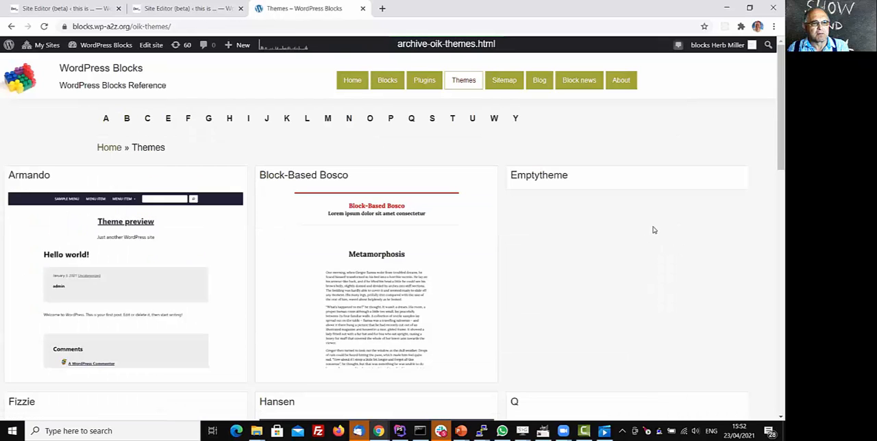
scroll(629, 235, "down", 2)
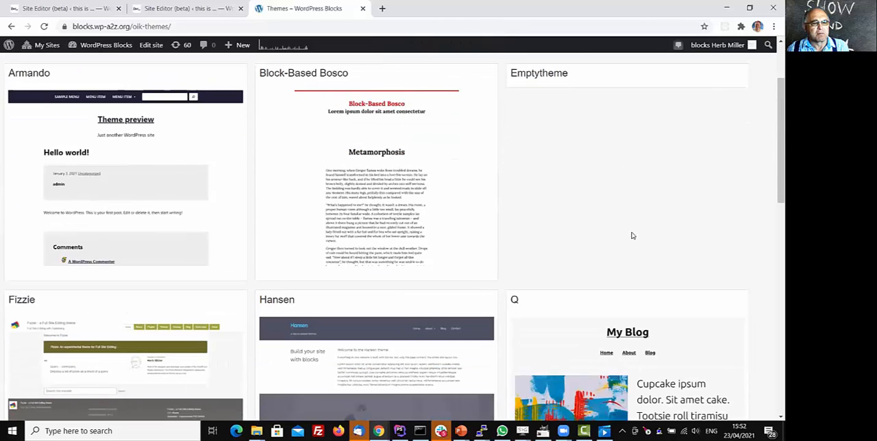
scroll(631, 236, "down", 2)
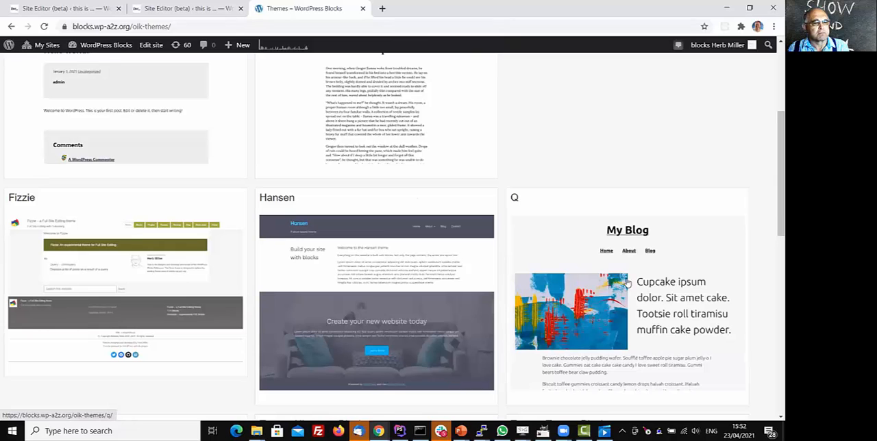
scroll(621, 244, "down", 2)
scroll(59, 301, "down", 2)
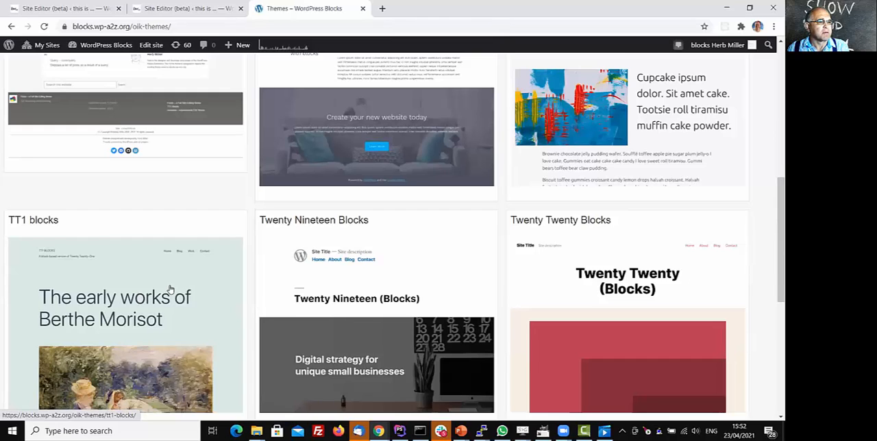
scroll(173, 288, "up", 2)
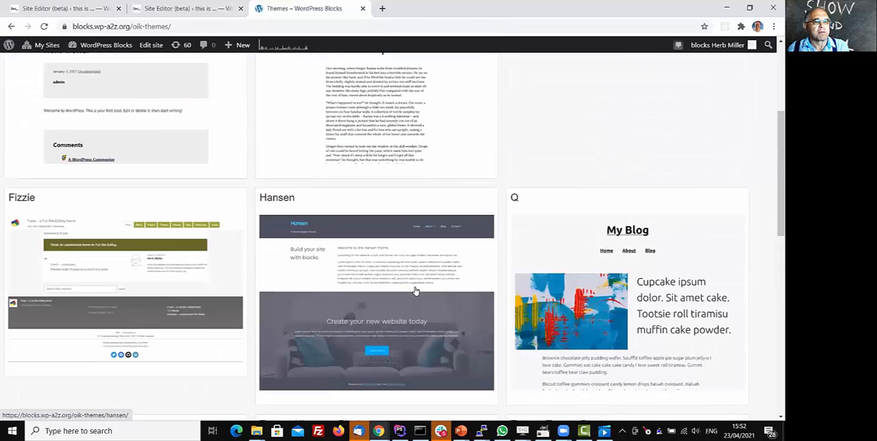
left_click(569, 236)
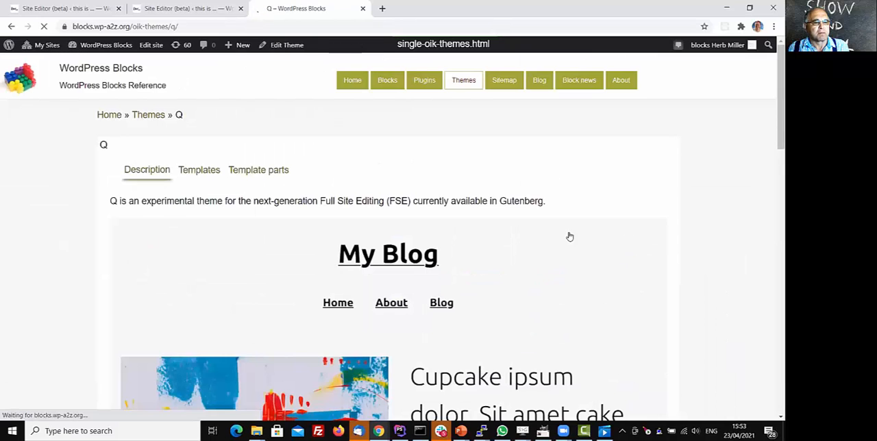
List the Q theme's templates and examine the 404.html markup and the other template files.
left_click(199, 169)
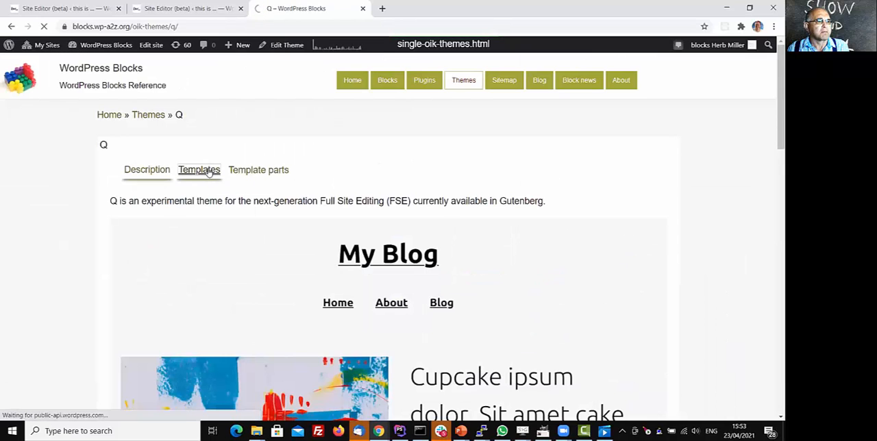
scroll(314, 176, "down", 2)
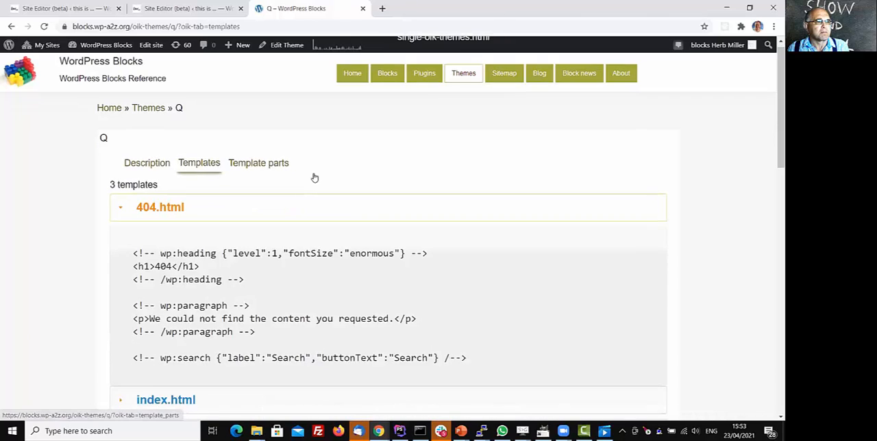
scroll(317, 175, "up", 2)
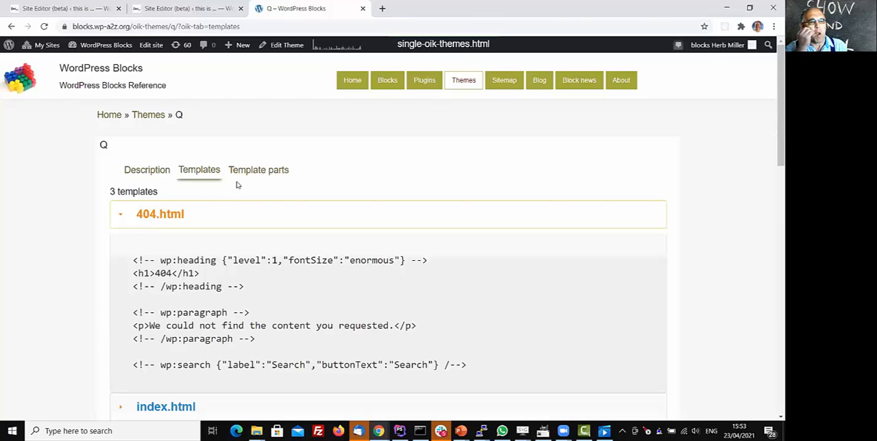
scroll(219, 187, "down", 3)
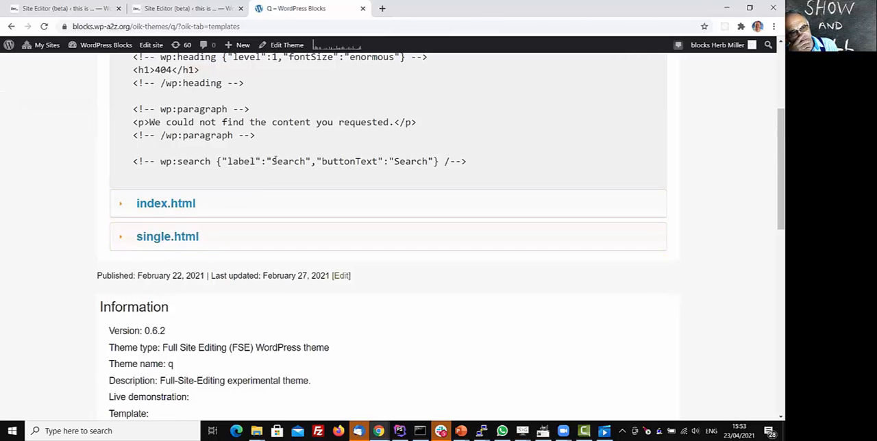
scroll(271, 170, "up", 2)
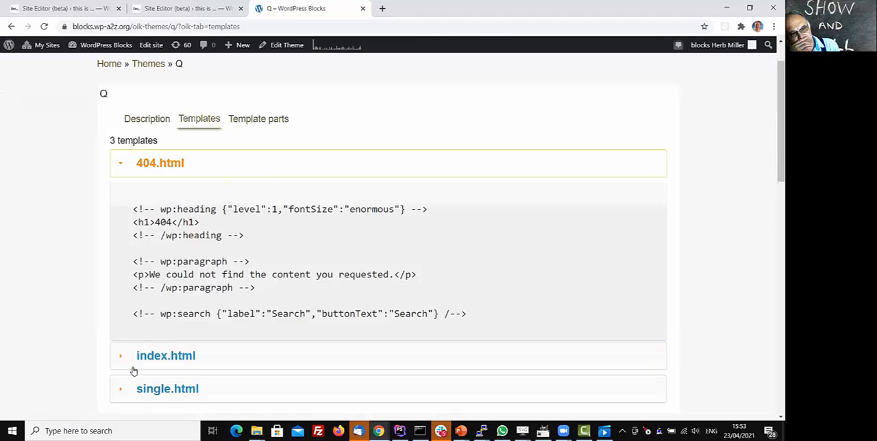
Display Q's template parts, examine the footer.html markup, and expand header.html to view its navigation blocks.
left_click(254, 123)
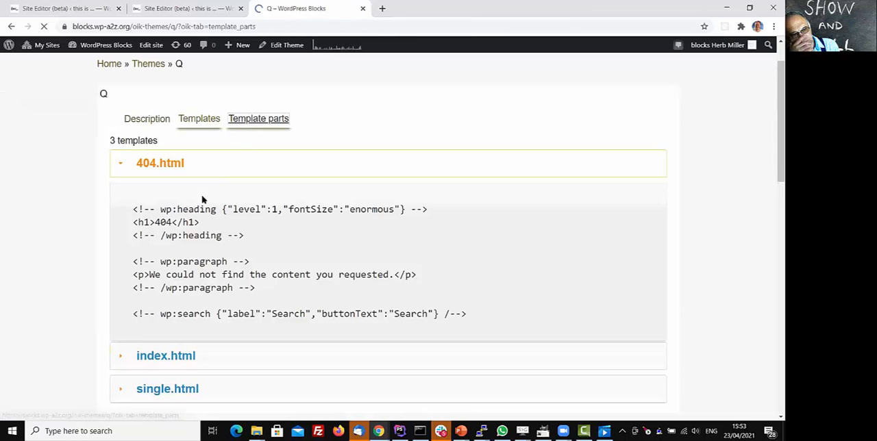
scroll(104, 185, "down", 2)
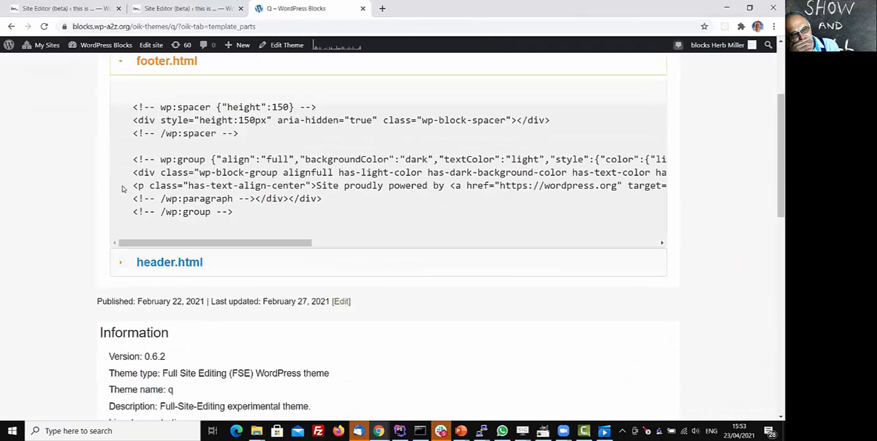
scroll(123, 190, "up", 1)
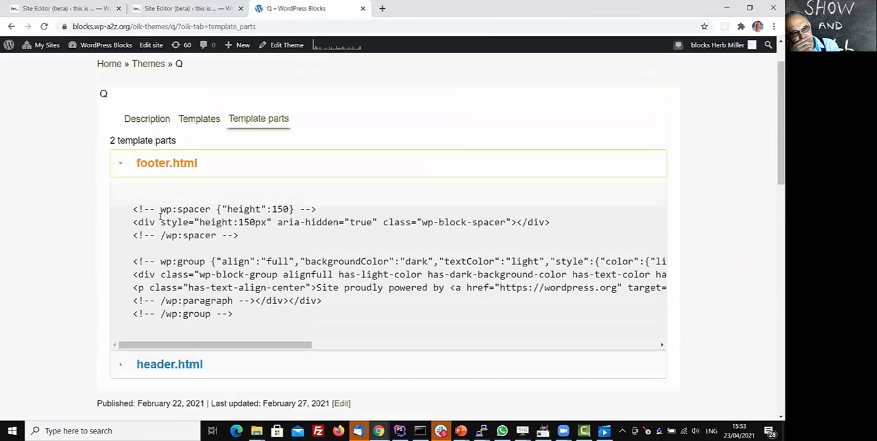
left_click(163, 363)
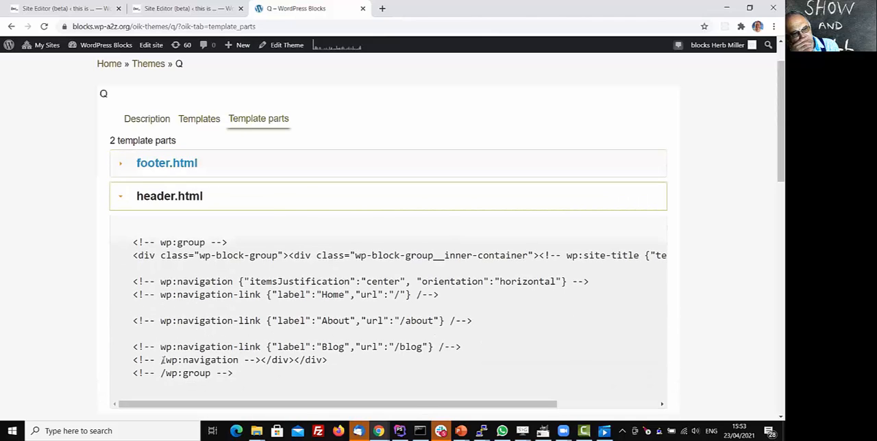
scroll(261, 297, "up", 1)
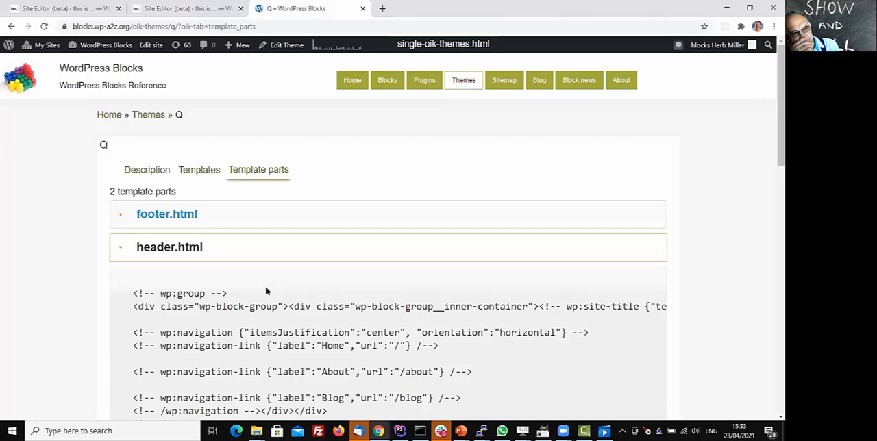
Return to the Themes catalogue and open the Hansen theme's page.
left_click(146, 116)
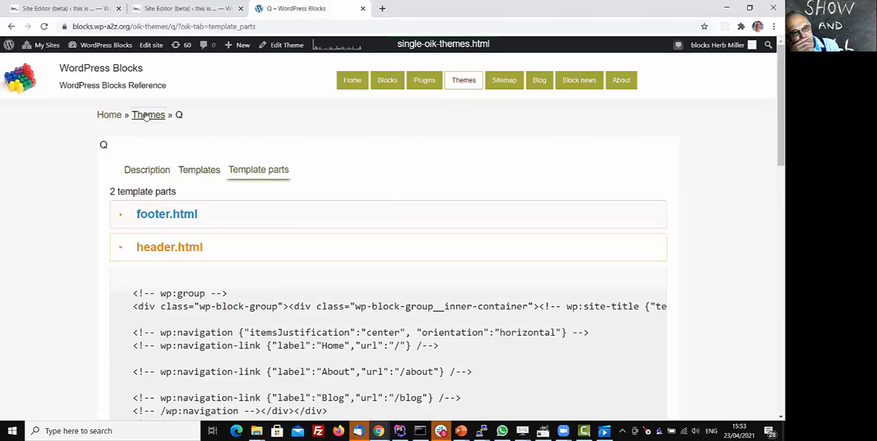
left_click(146, 116)
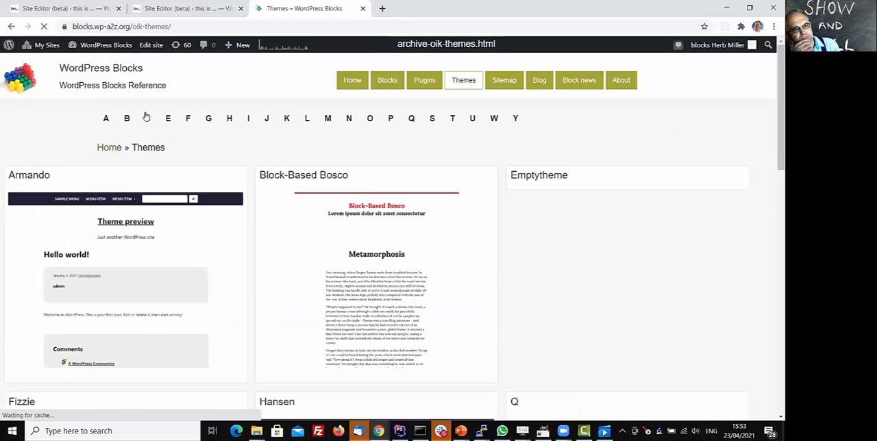
scroll(361, 198, "down", 3)
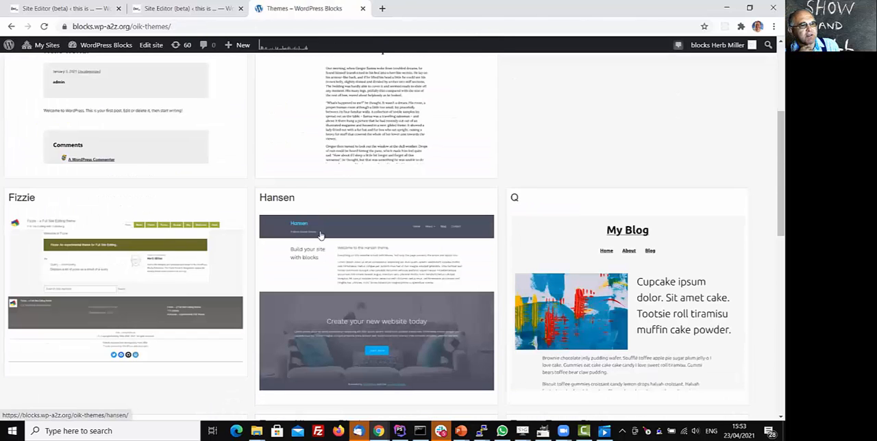
left_click(289, 200)
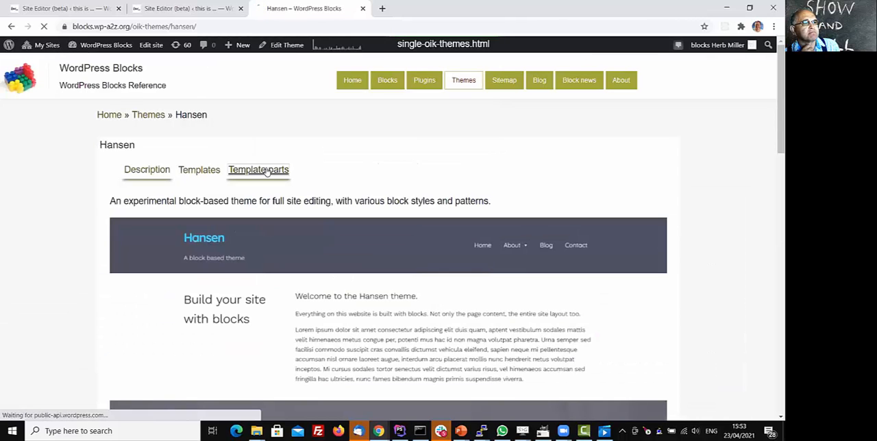
Examine the product-content.html markup among Hansen's template parts and close the theme reference page.
left_click(267, 172)
scroll(153, 239, "down", 3)
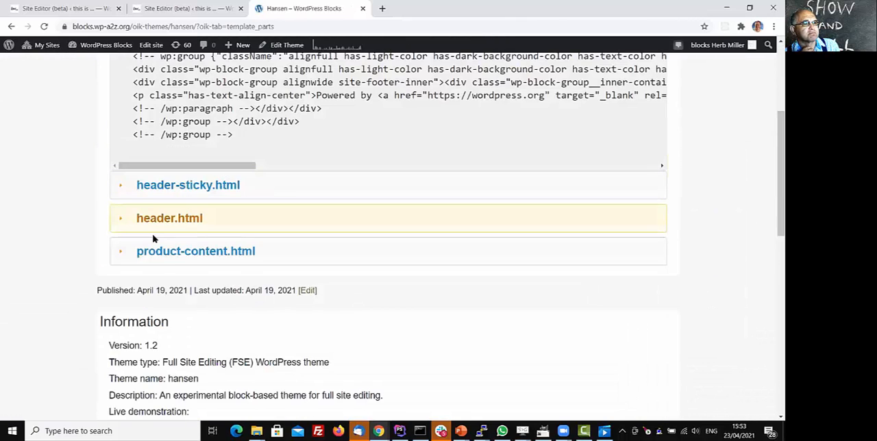
left_click(164, 252)
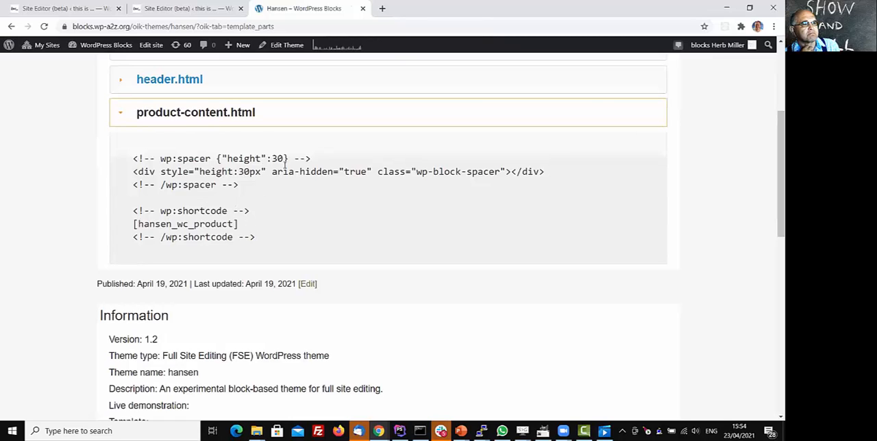
scroll(315, 176, "up", 2)
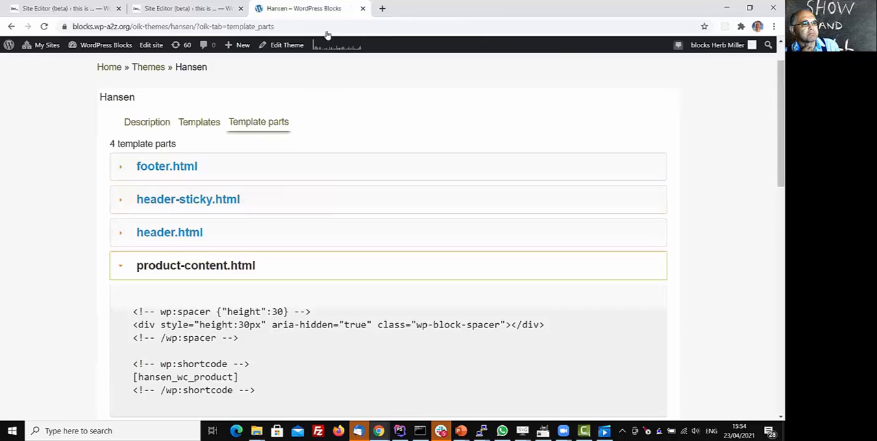
scroll(343, 88, "up", 1)
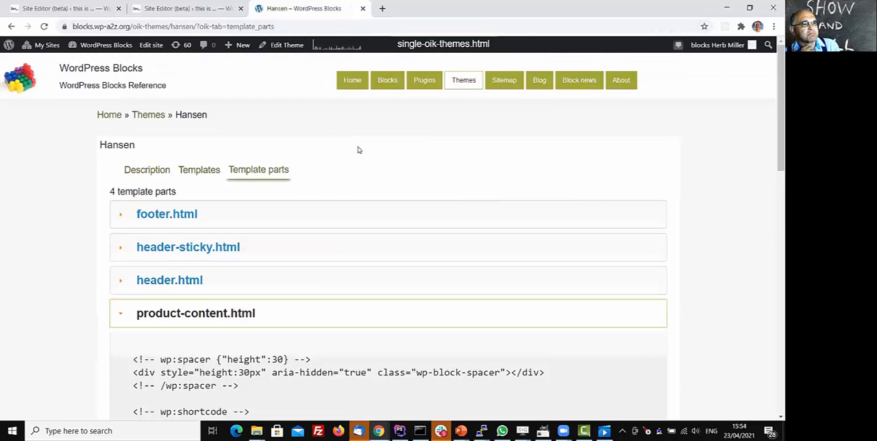
left_click(362, 8)
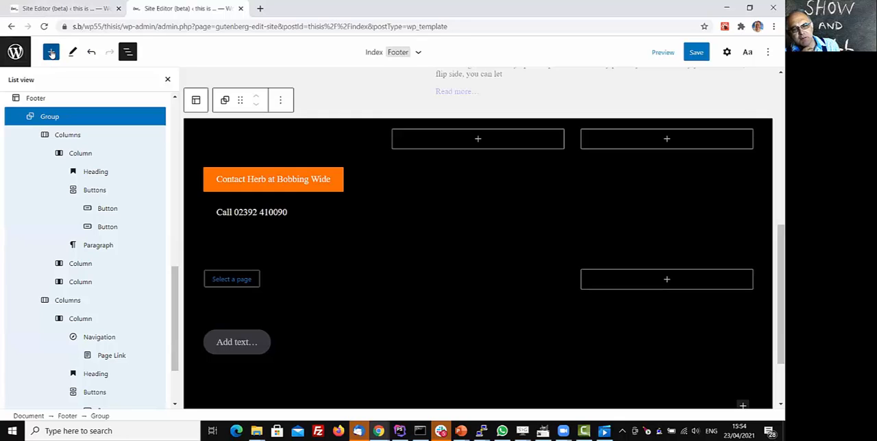
Show the block inserter, the footer Group block's settings, and the Global Styles options in the site editor.
left_click(51, 54)
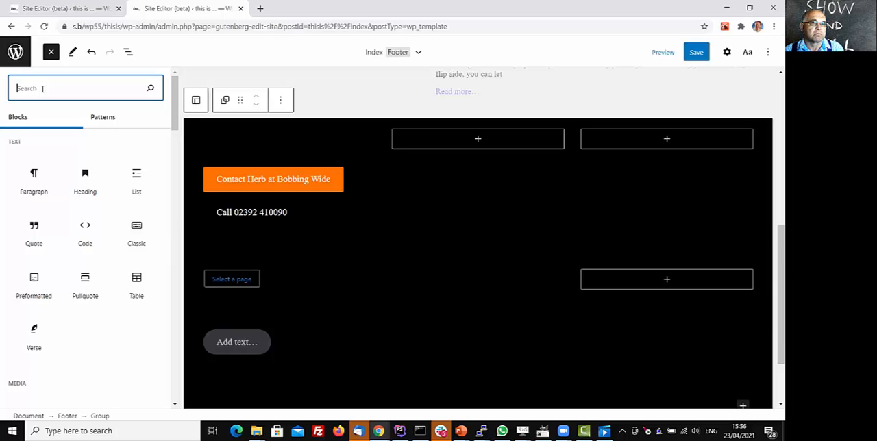
left_click(727, 53)
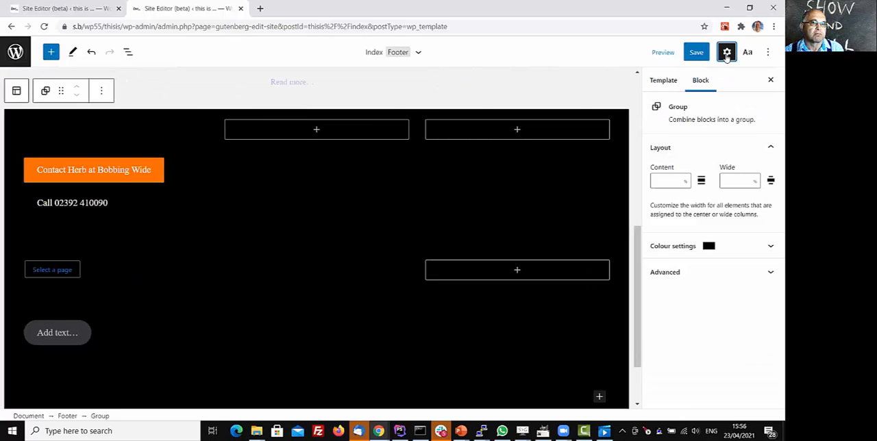
left_click(747, 53)
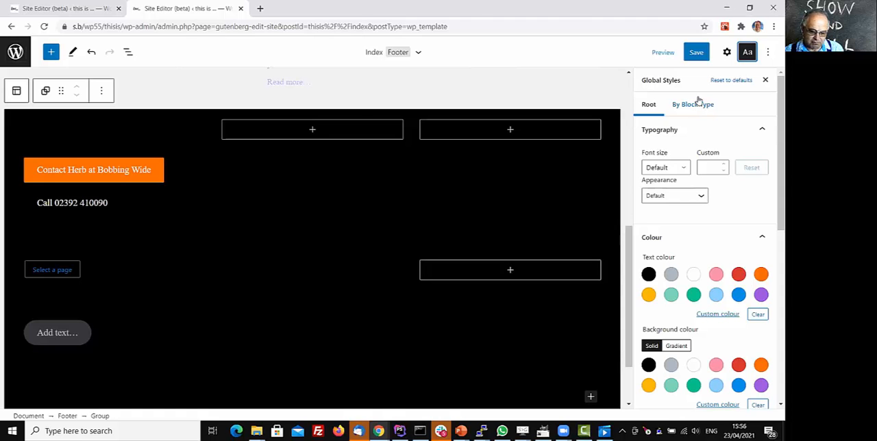
Look over the whole Index template from the header through the post content to the end of the footer.
scroll(418, 191, "up", 2)
scroll(427, 211, "up", 6)
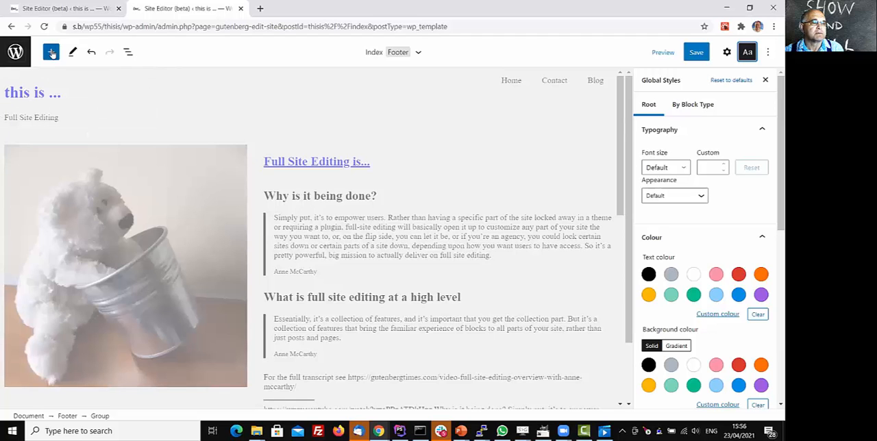
scroll(107, 163, "down", 10)
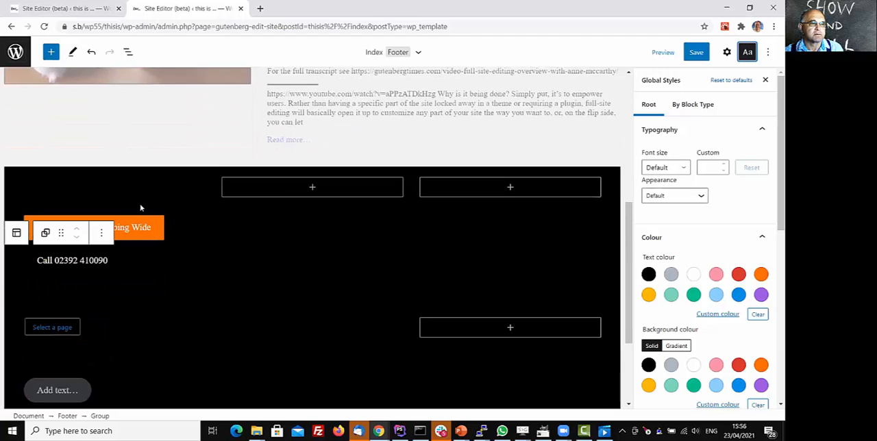
scroll(170, 219, "down", 2)
scroll(90, 133, "up", 3)
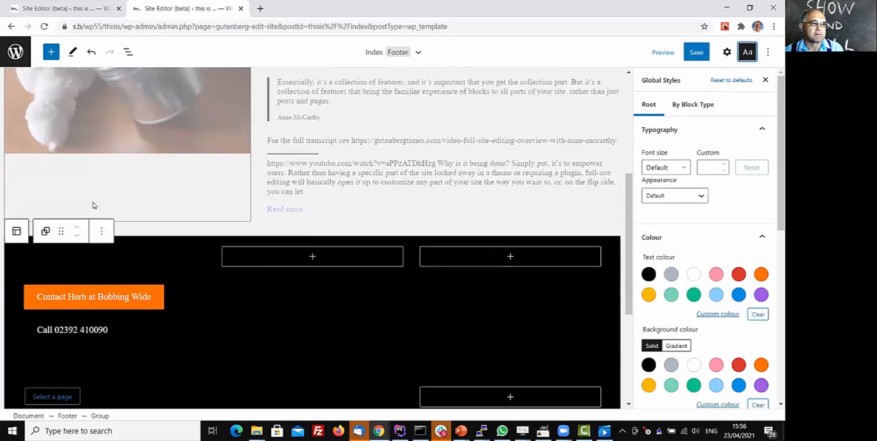
scroll(117, 226, "down", 2)
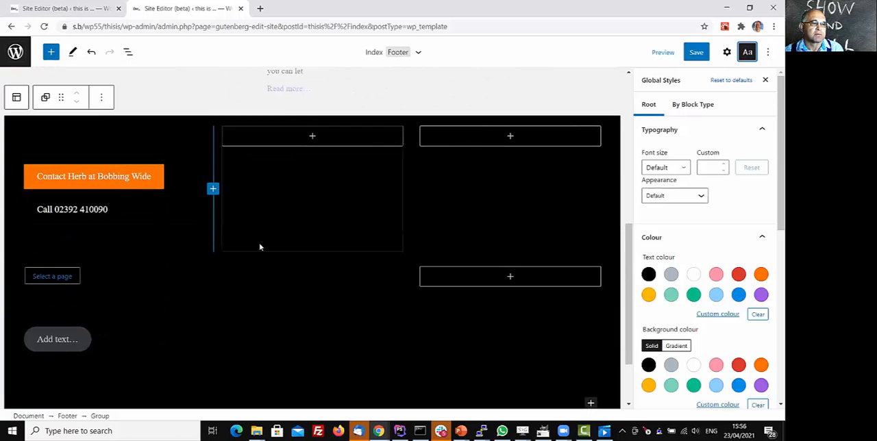
scroll(263, 240, "down", 1)
scroll(266, 238, "down", 2)
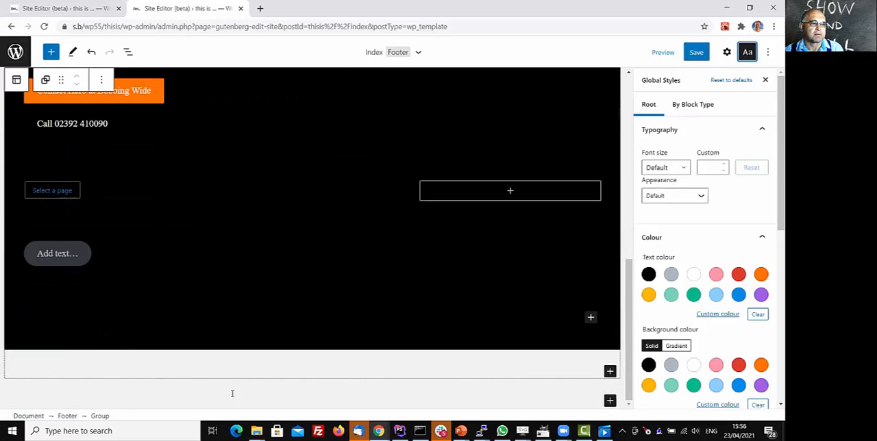
Display the available block patterns and look through the Query category's layouts.
left_click(51, 52)
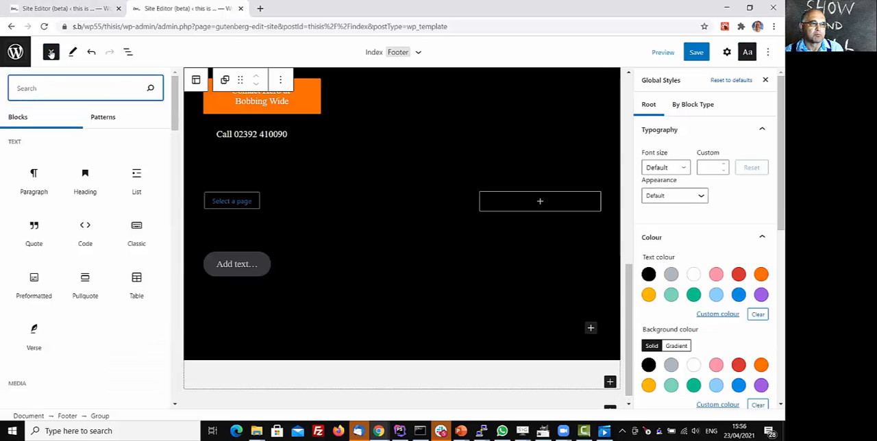
left_click(104, 119)
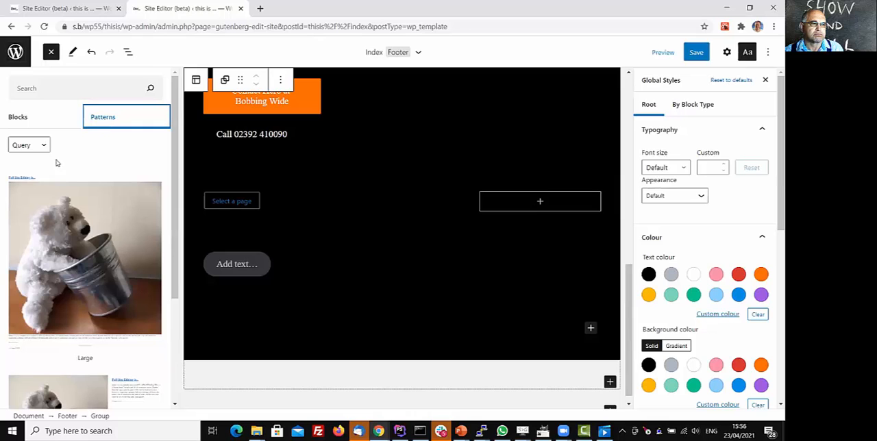
scroll(47, 188, "down", 3)
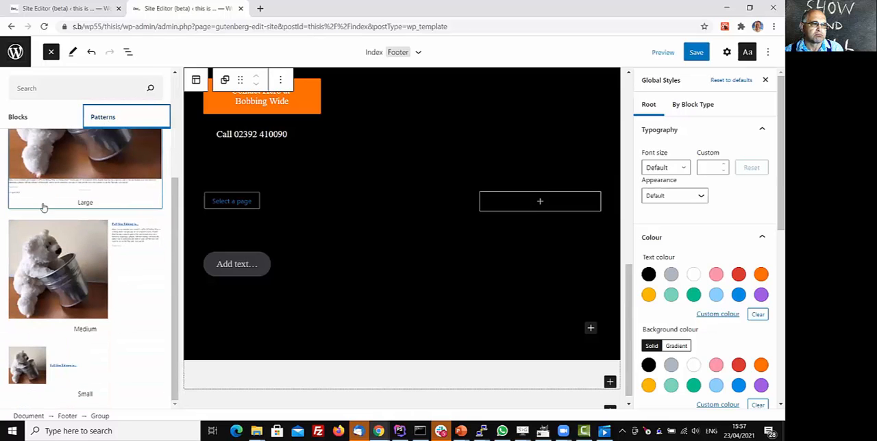
scroll(36, 233, "up", 3)
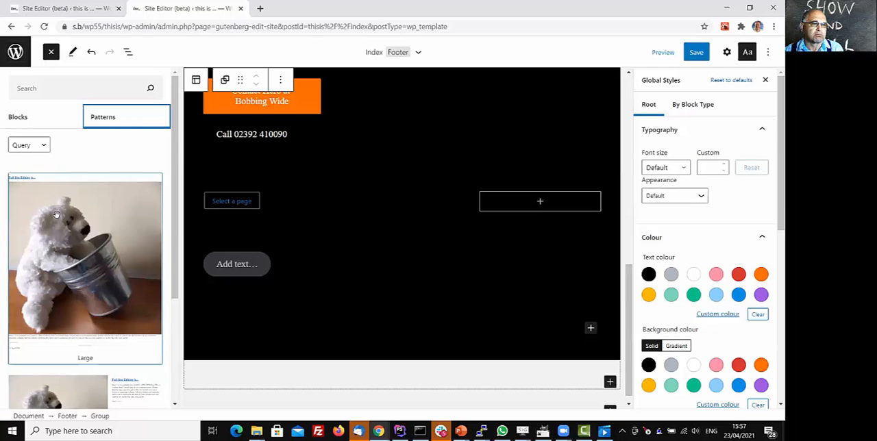
scroll(53, 215, "down", 2)
scroll(51, 215, "down", 1)
scroll(81, 254, "up", 3)
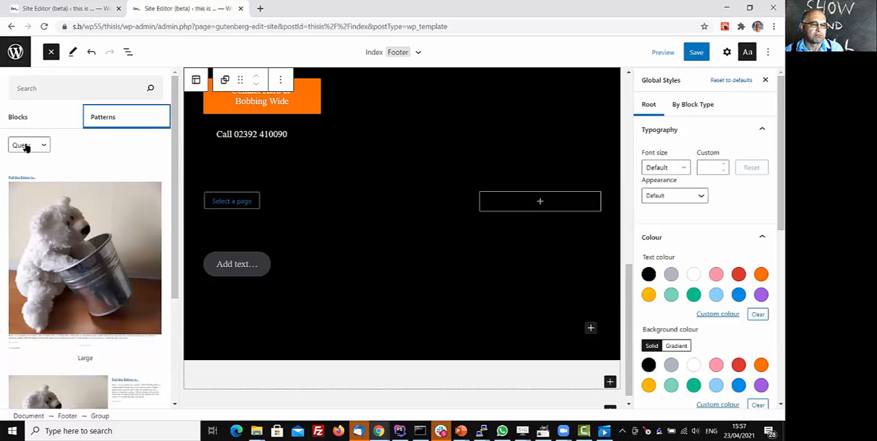
Insert the "Two images side by side" pattern from the Gallery category below the footer of the Index template.
left_click(26, 147)
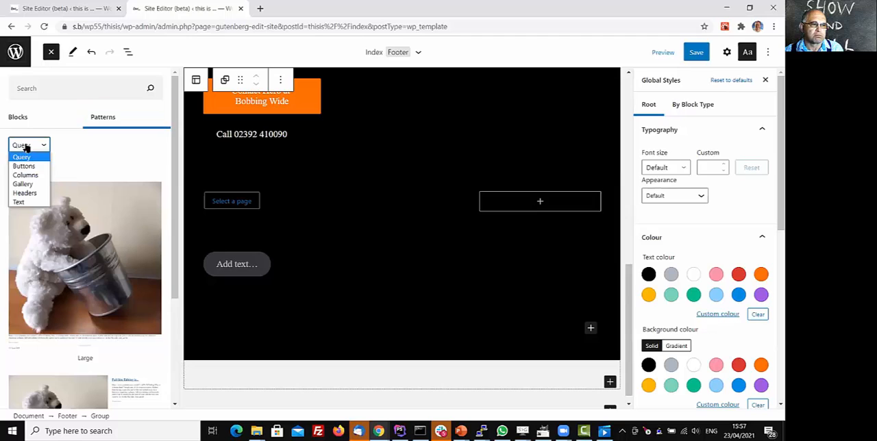
left_click(22, 184)
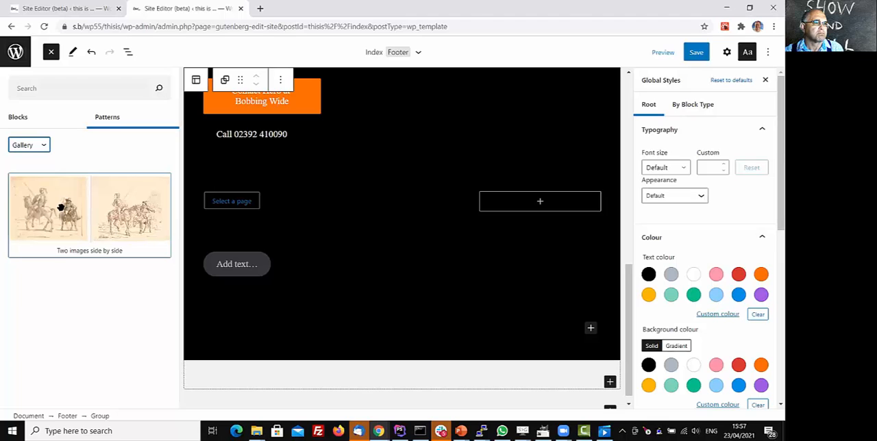
left_click_drag(60, 208, 264, 398)
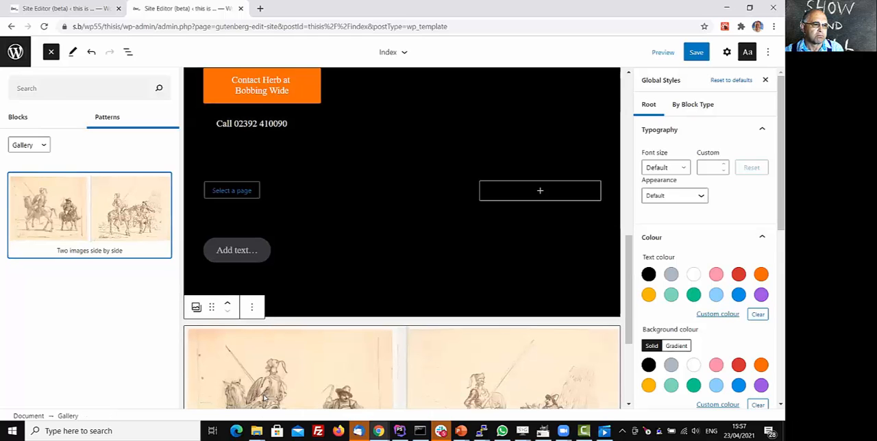
left_click(50, 52)
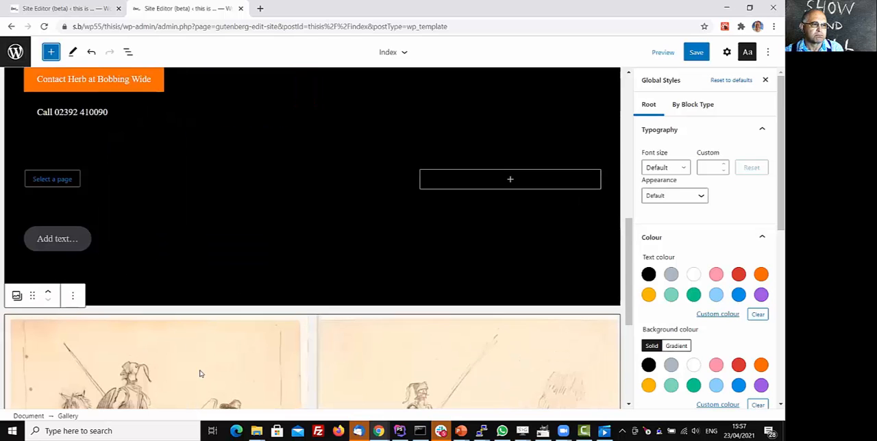
Convert the inserted gallery into a template part named quixote and save the changes to the Index template and footer part.
scroll(262, 309, "down", 2)
scroll(261, 309, "down", 2)
scroll(244, 301, "up", 1)
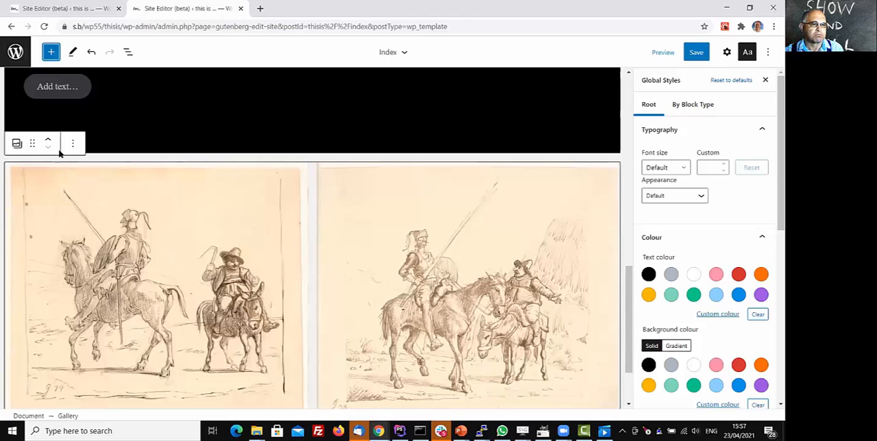
left_click(71, 142)
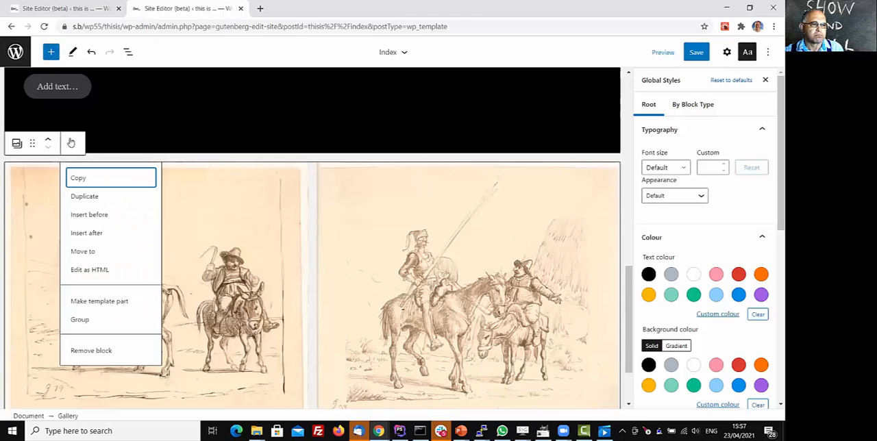
left_click(94, 302)
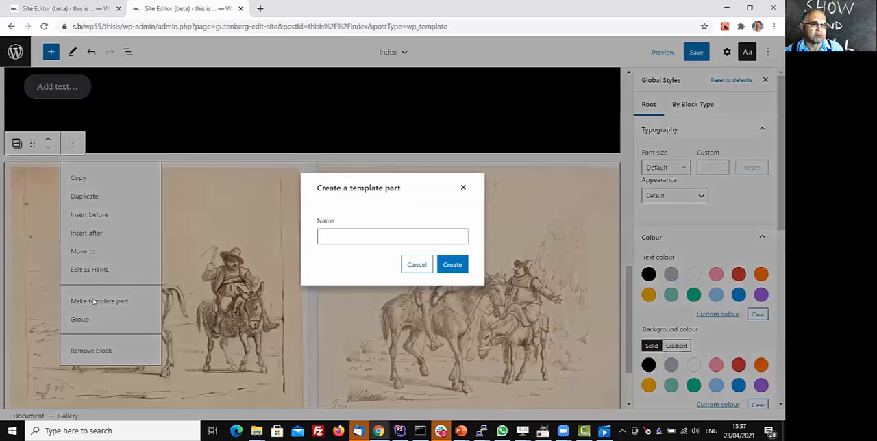
left_click(364, 233)
type("qui")
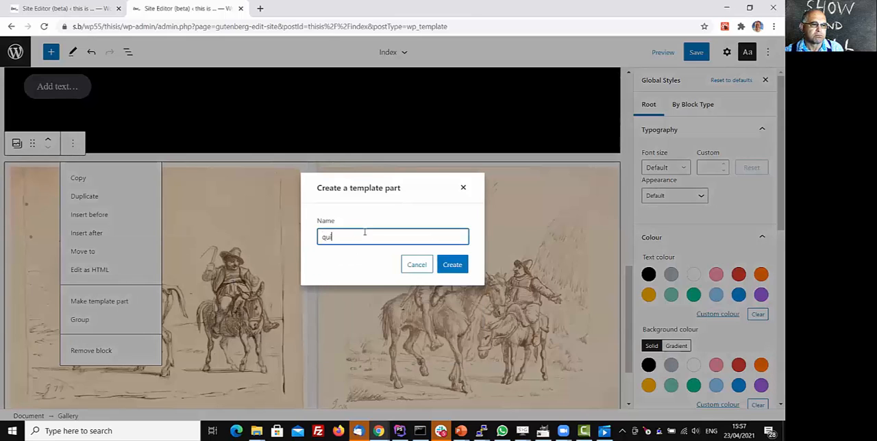
type("xote")
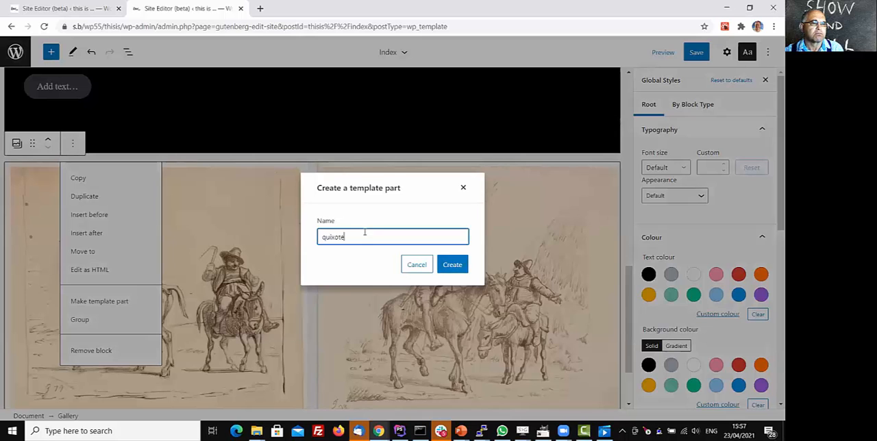
left_click(452, 265)
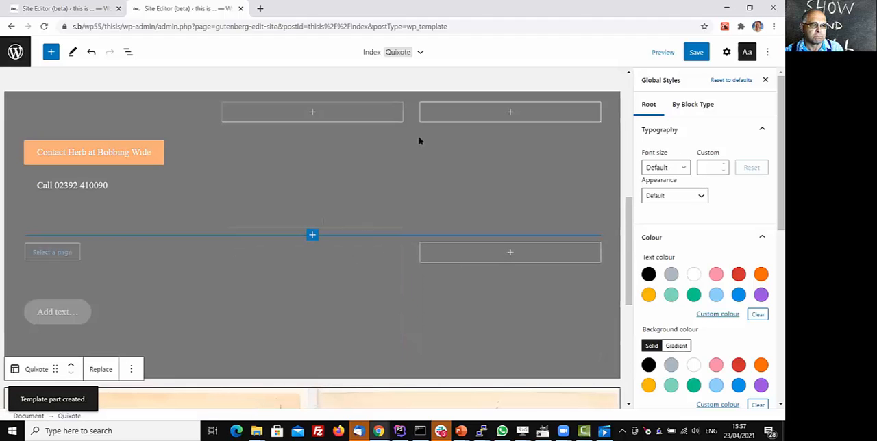
left_click(698, 54)
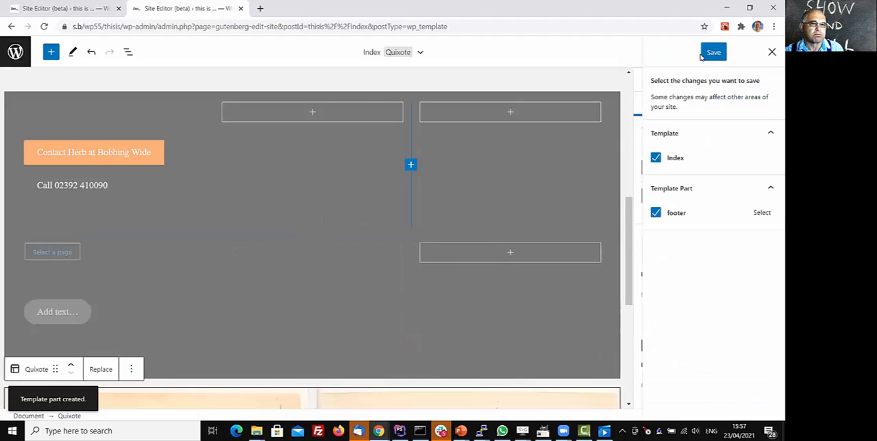
left_click(714, 53)
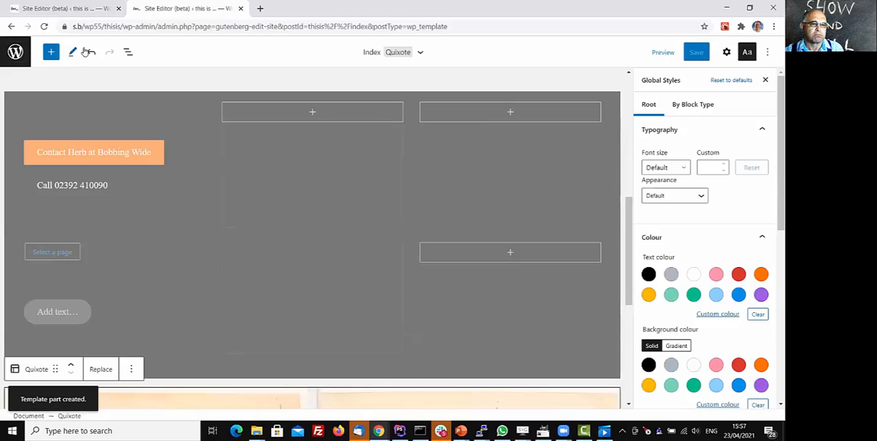
Load the front end of the thisis site at s.b/wp55/thisis/ in the other open Site Editor browser tab.
left_click(82, 9)
left_click_drag(106, 25, 580, 40)
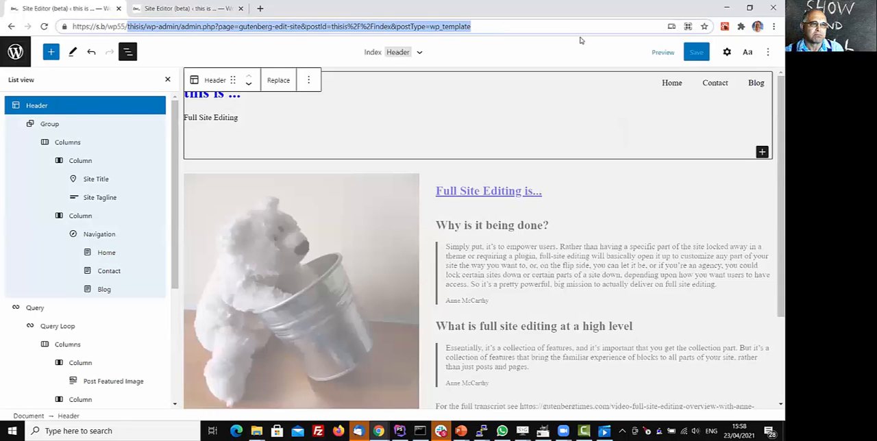
key("BackSpace")
key("Return")
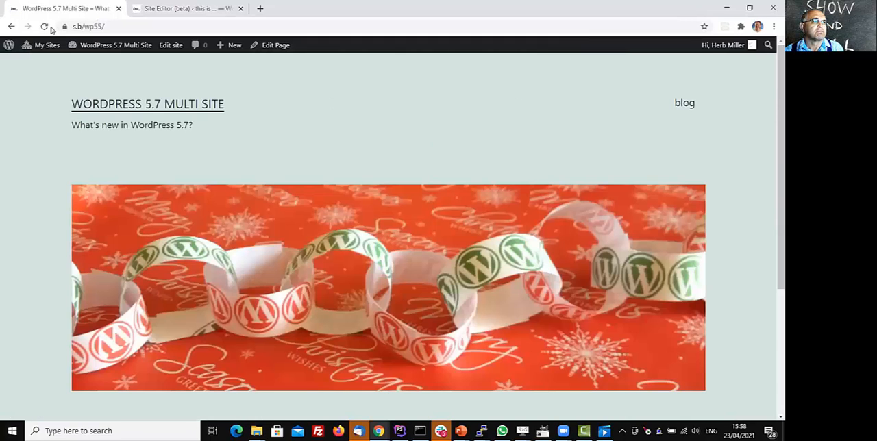
left_click(148, 27)
left_click(152, 27)
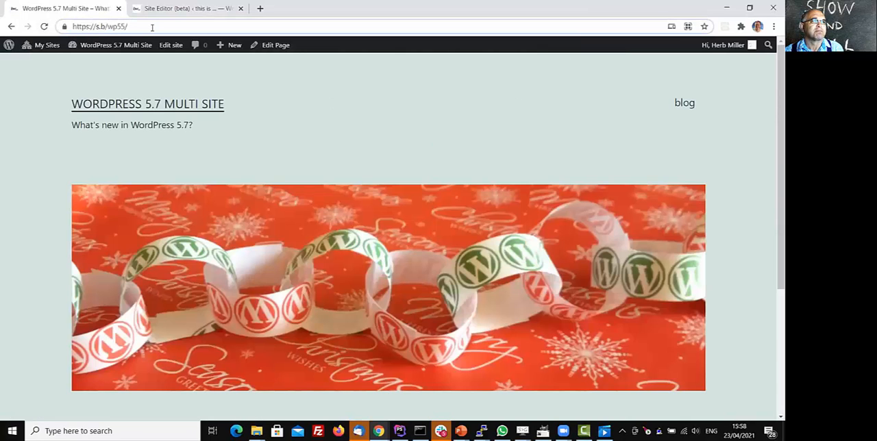
type("th")
key("Return")
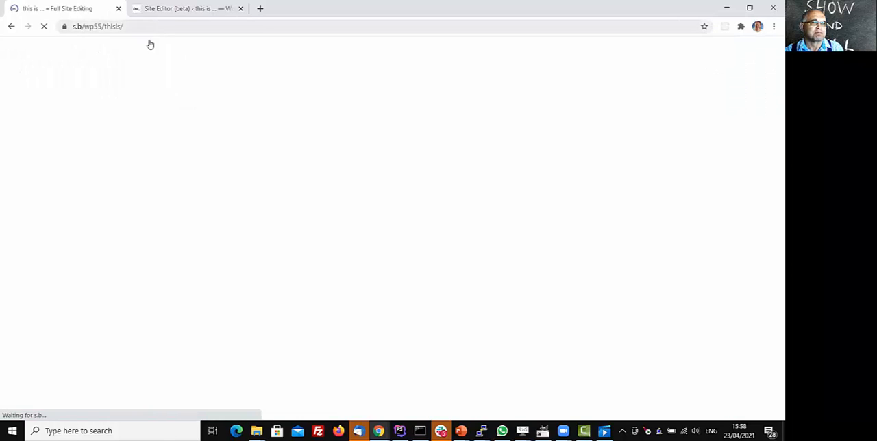
Examine the published page's footer and the two-image gallery below it.
scroll(137, 144, "down", 5)
scroll(152, 156, "down", 5)
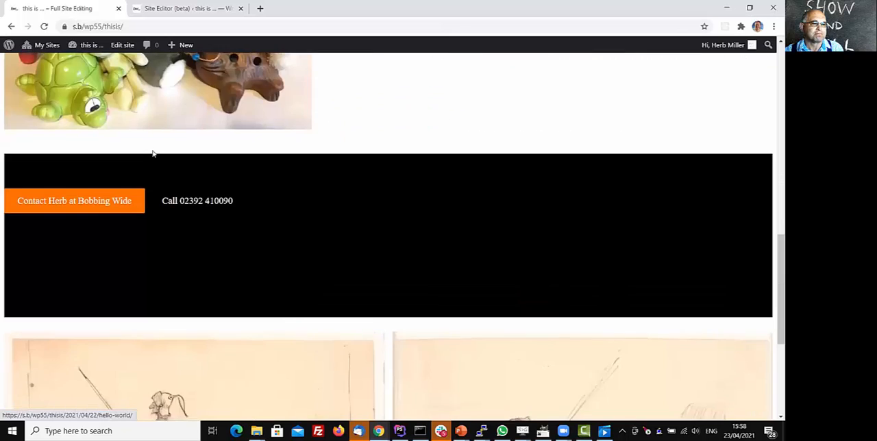
scroll(158, 166, "down", 1)
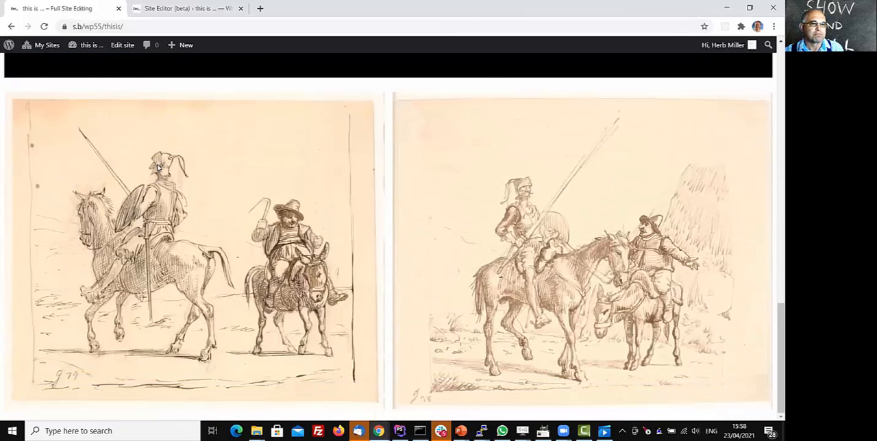
scroll(159, 168, "up", 2)
scroll(160, 168, "down", 2)
scroll(161, 168, "up", 4)
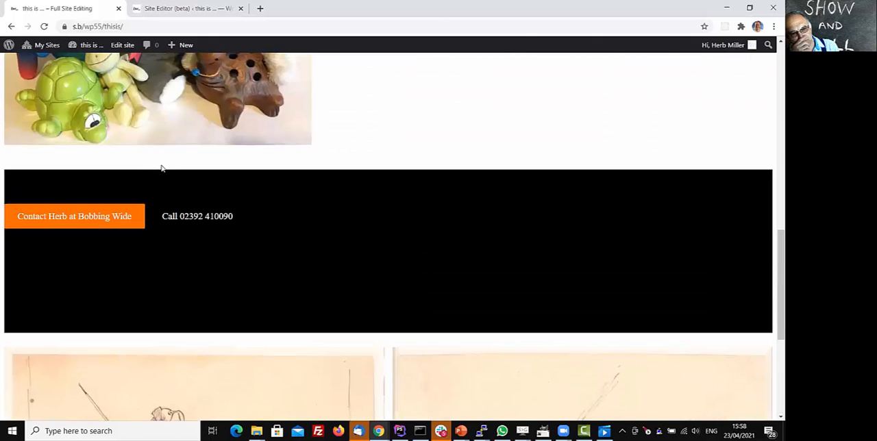